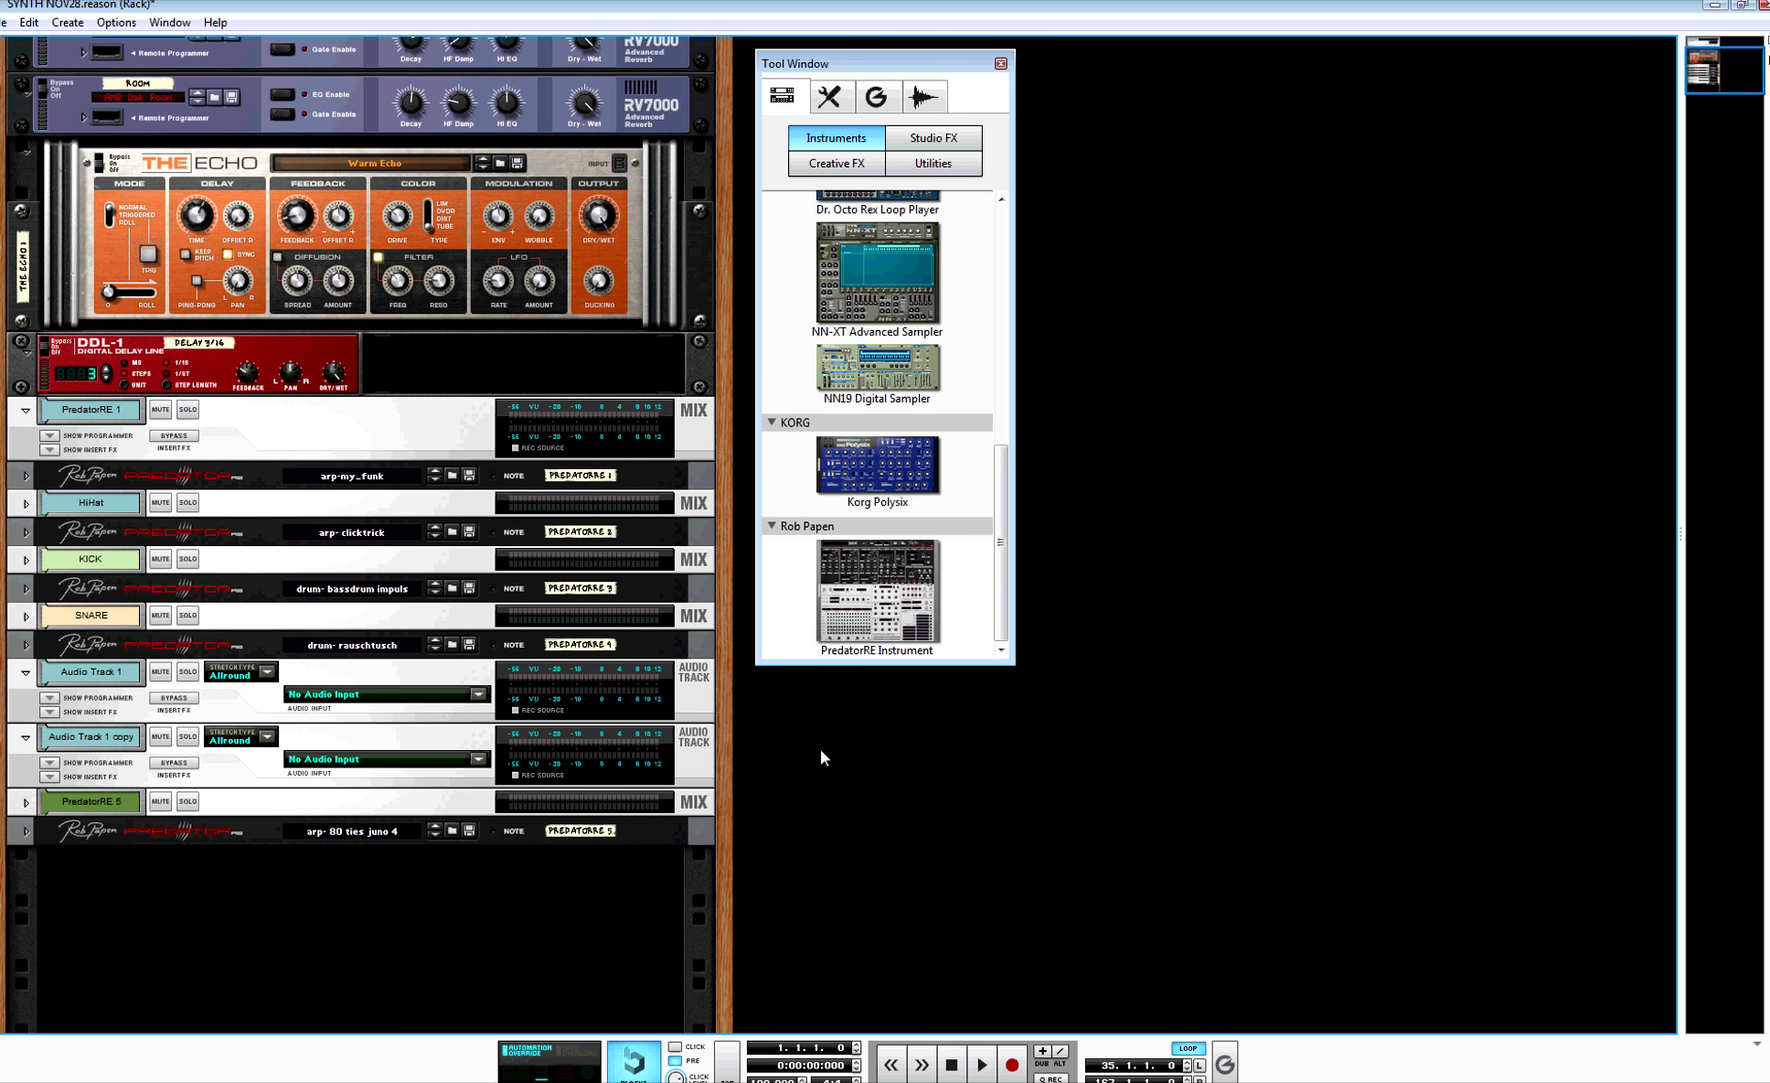
# Step: Add a PredatorRE instrument at the end of the rack and load the patch "lead- before 2000" from the 03 Classic synth 02 folder
pyautogui.moveTo(839, 626); pyautogui.dragTo(502, 904)
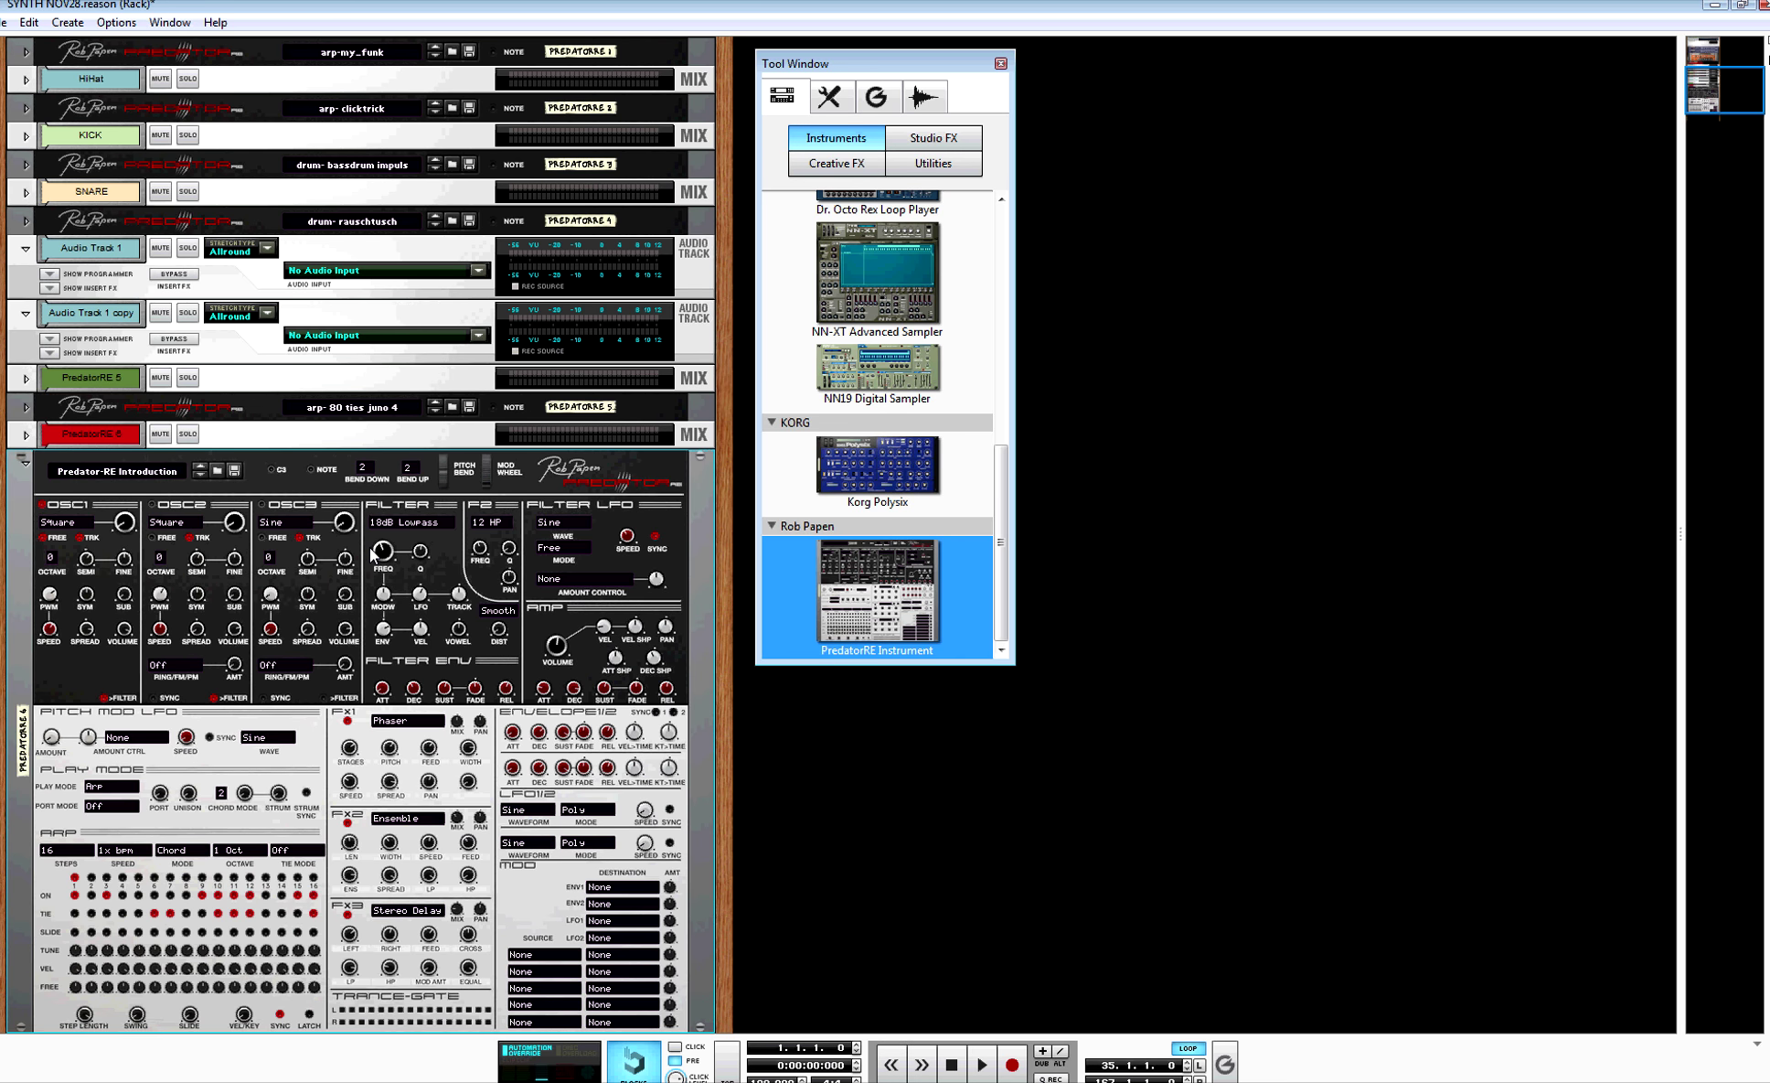
pyautogui.click(218, 472)
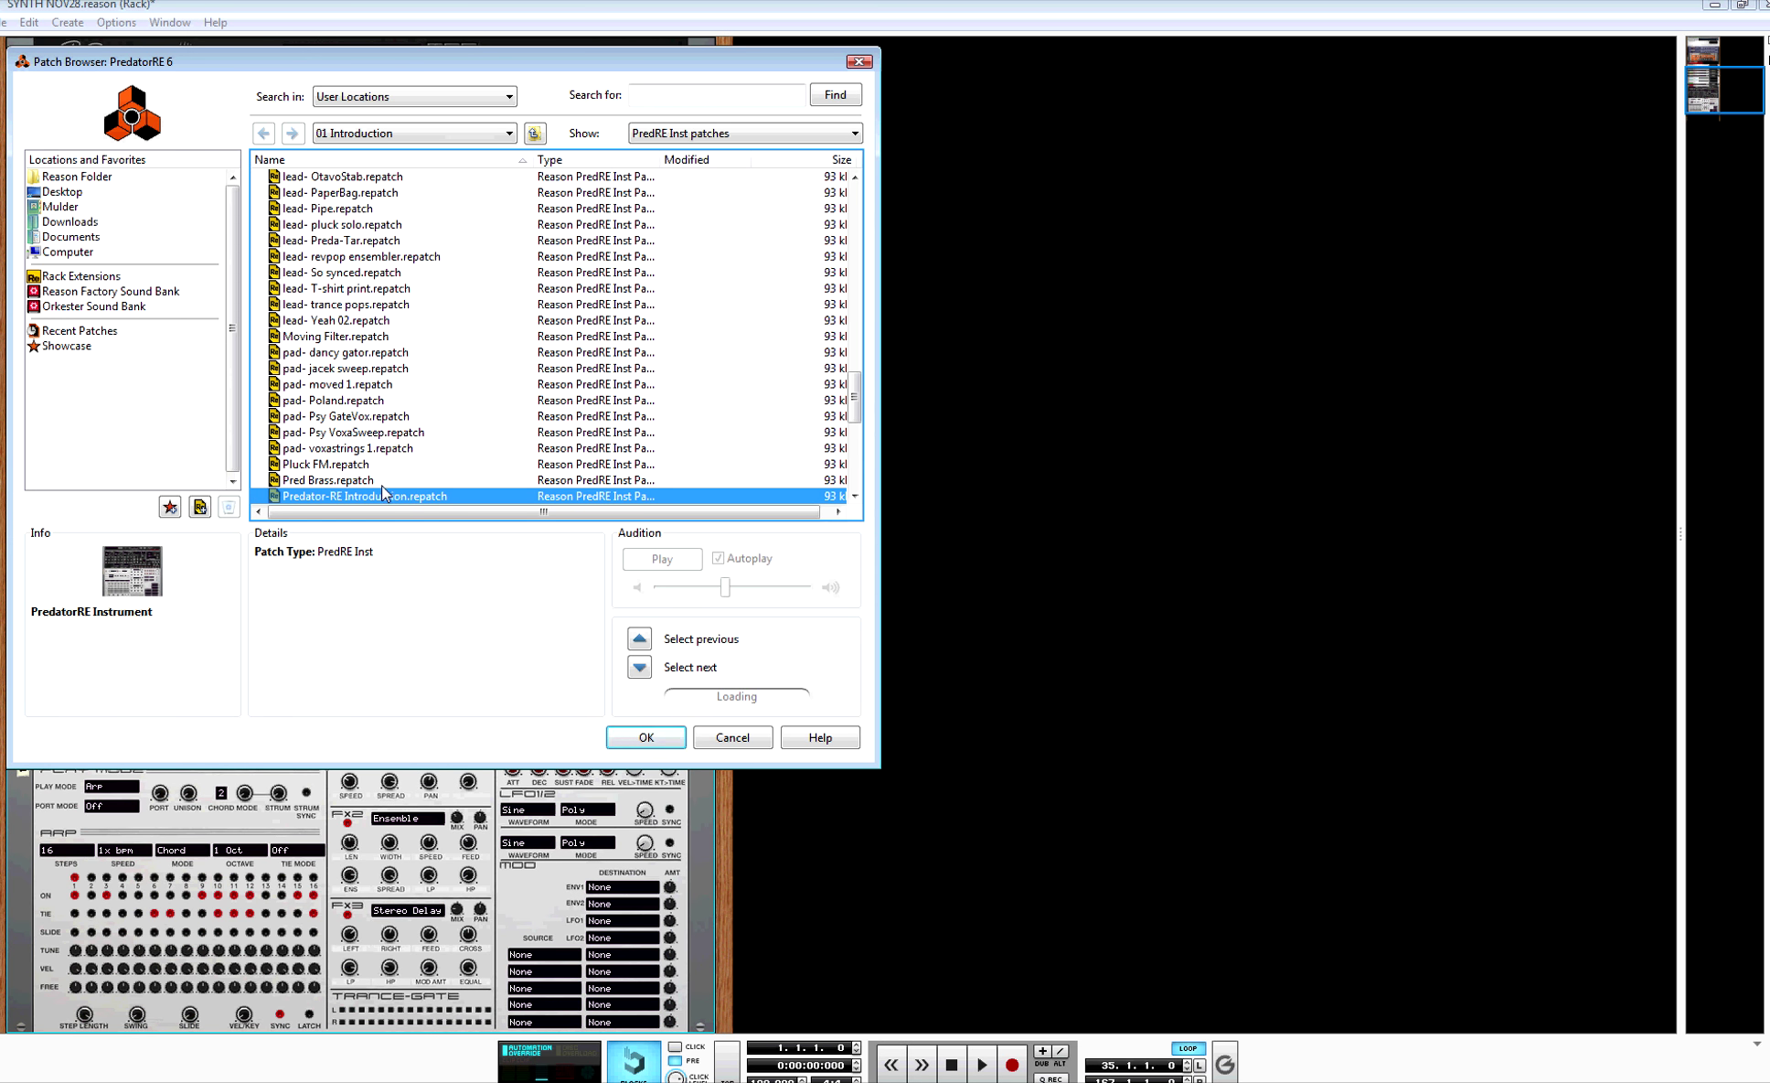
pyautogui.moveTo(854, 395); pyautogui.dragTo(871, 315)
pyautogui.click(509, 134)
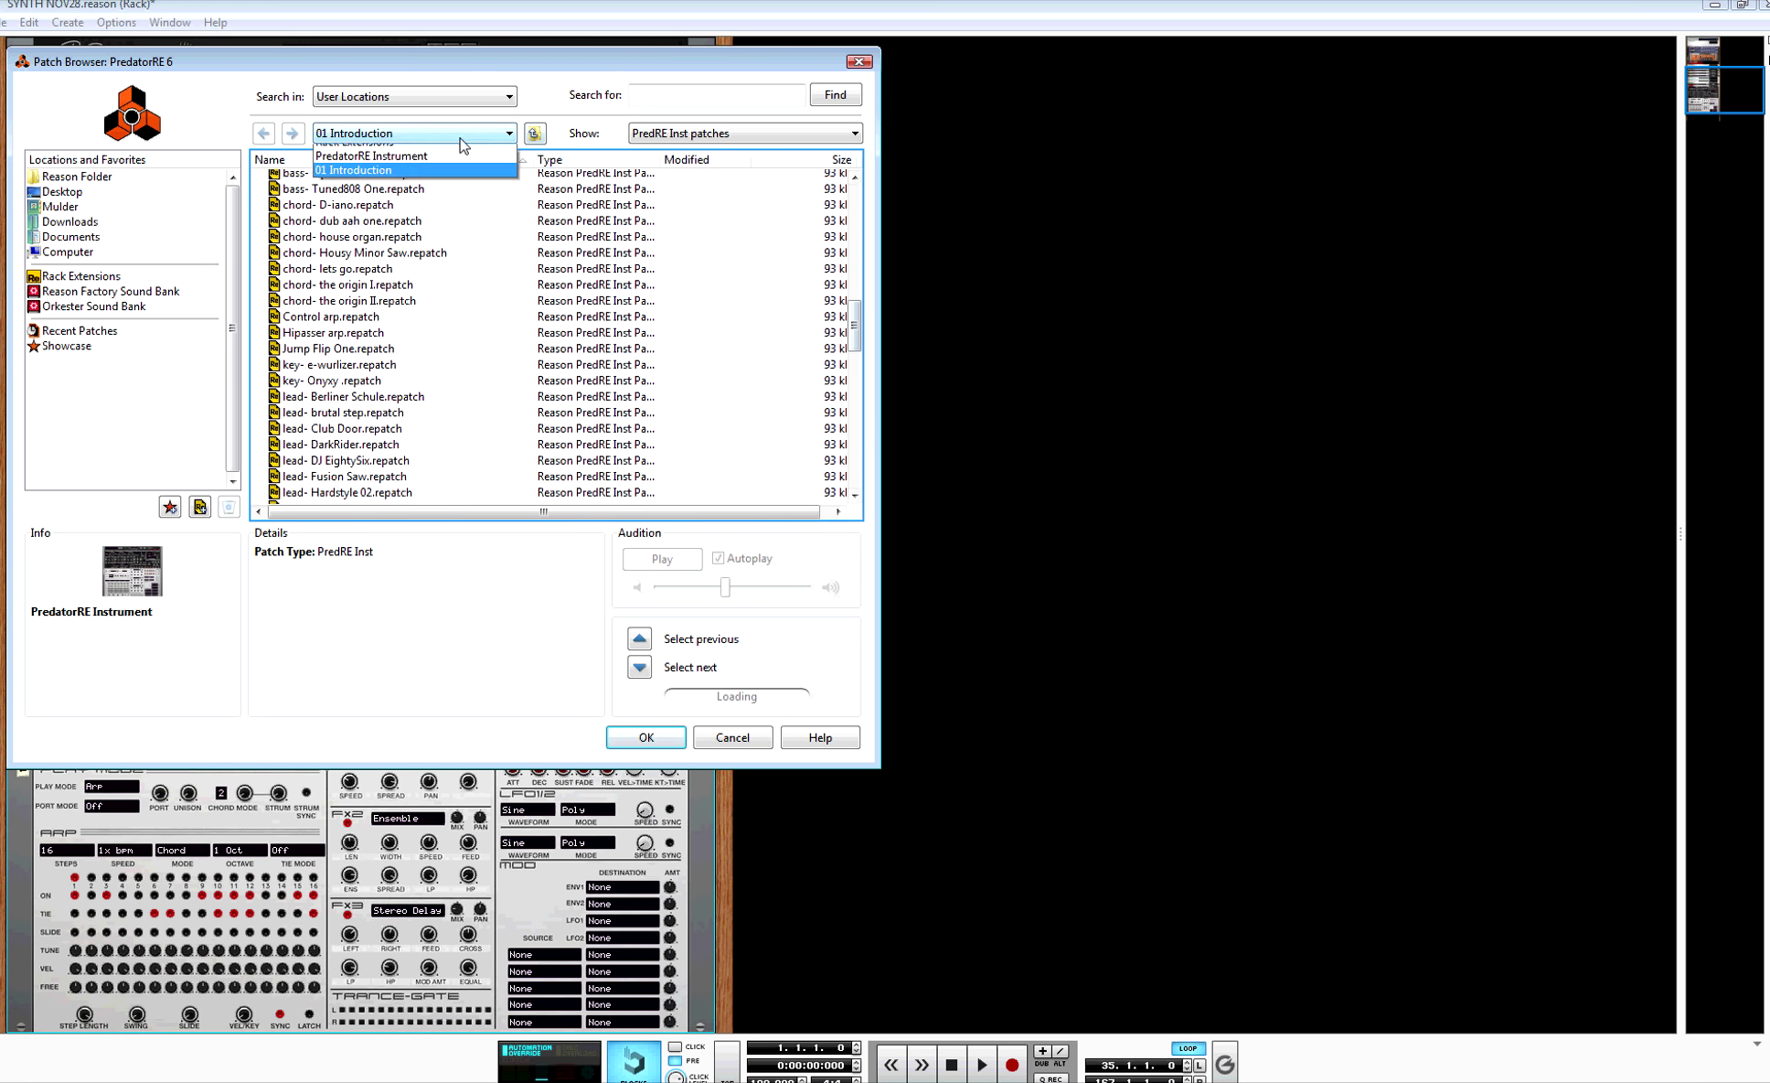
pyautogui.click(444, 163)
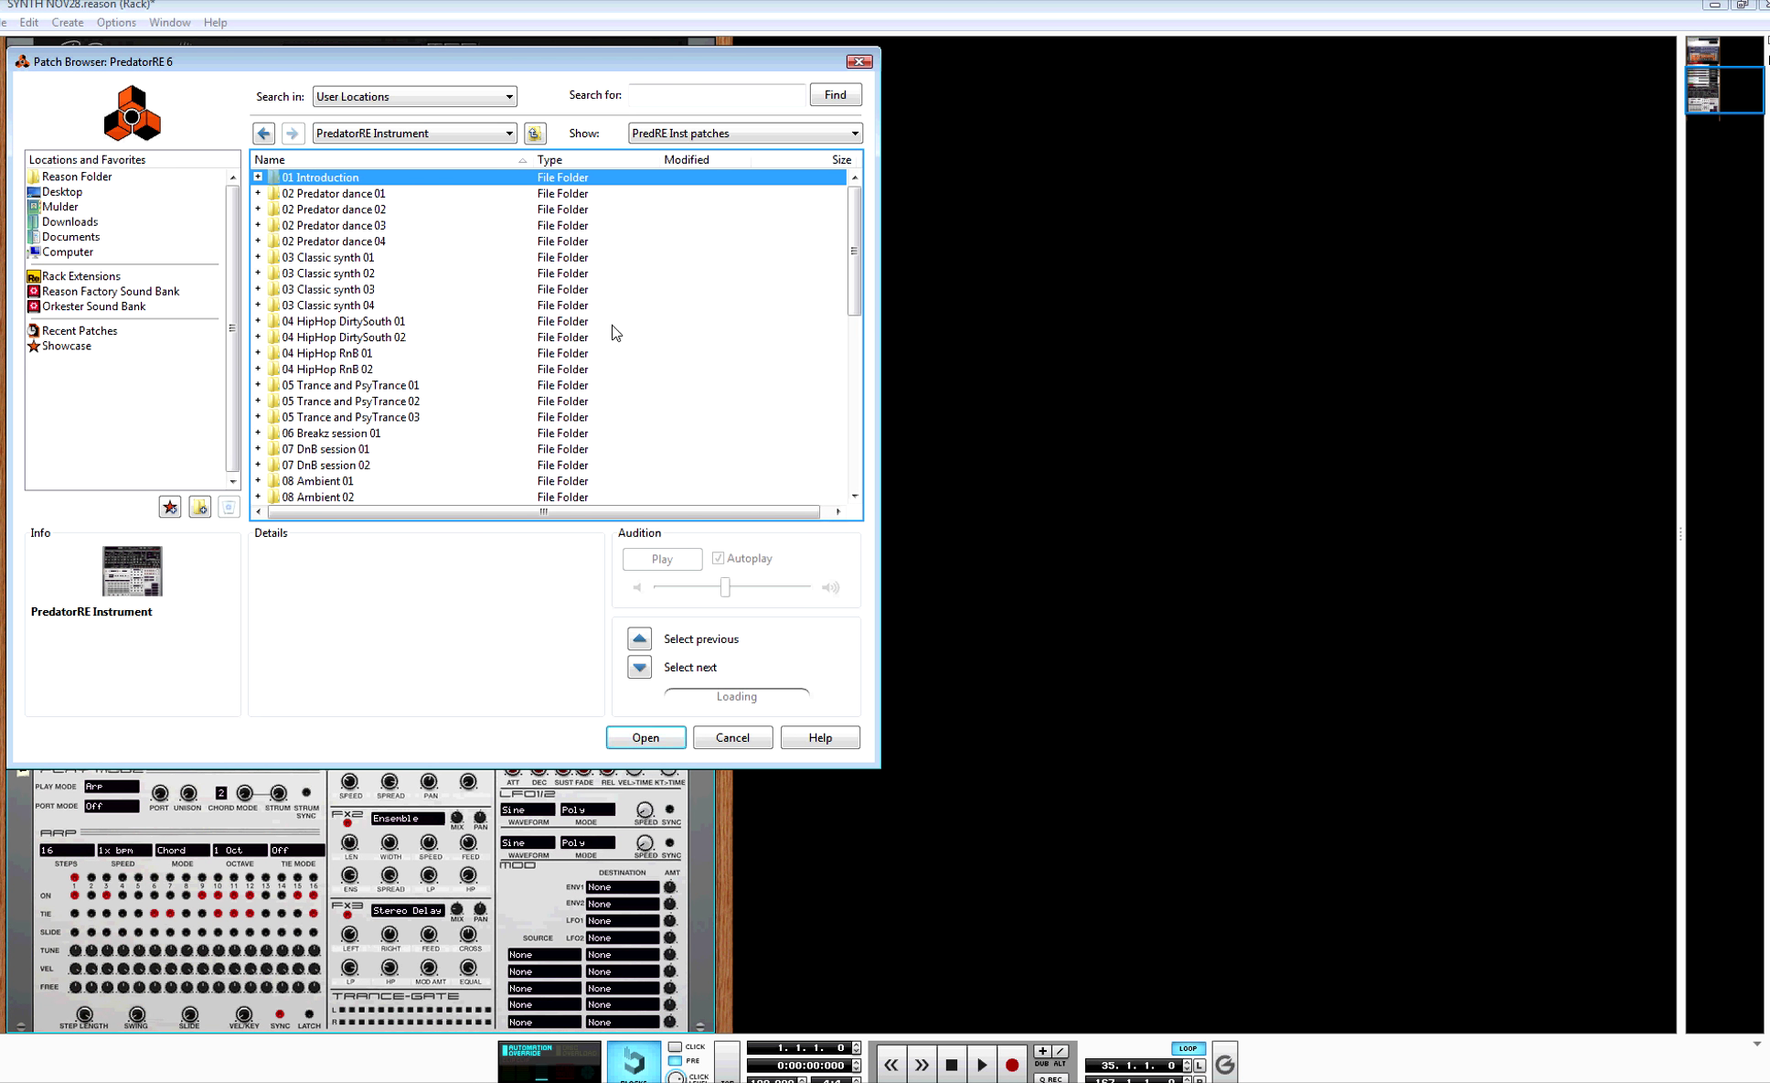
pyautogui.doubleClick(319, 277)
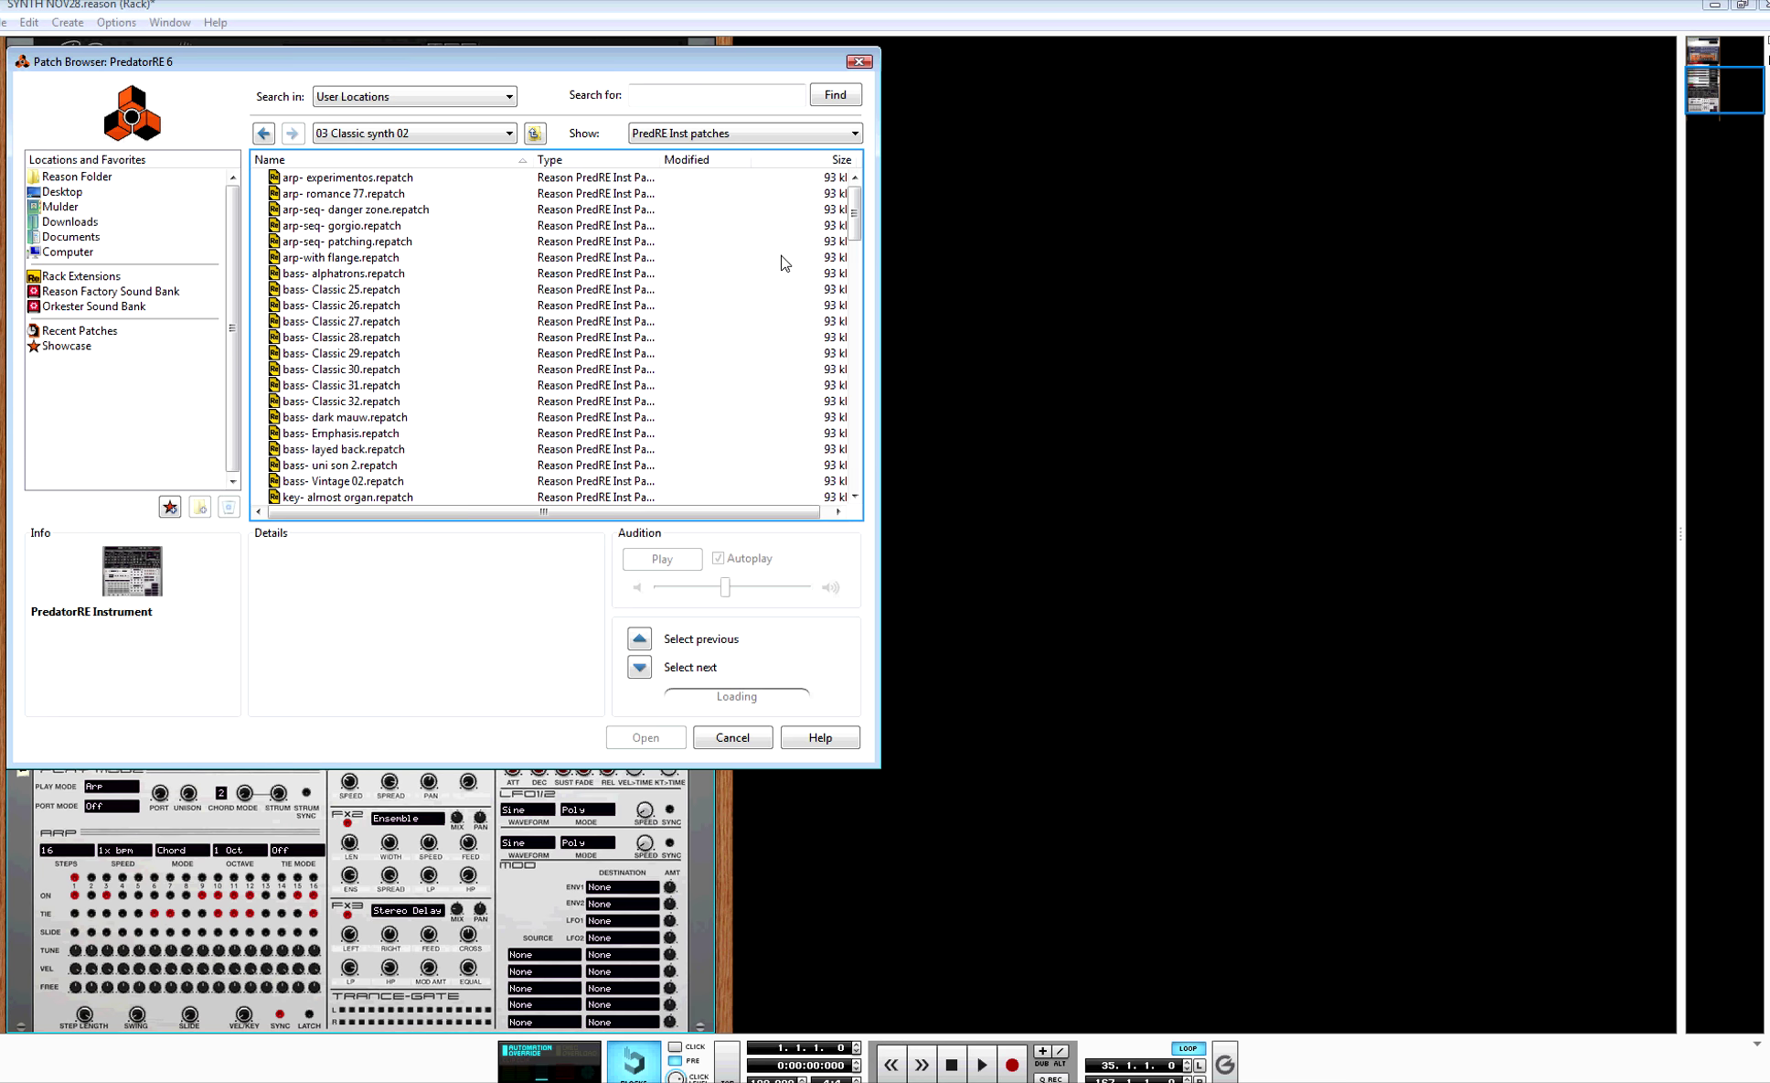
pyautogui.moveTo(855, 218); pyautogui.dragTo(852, 283)
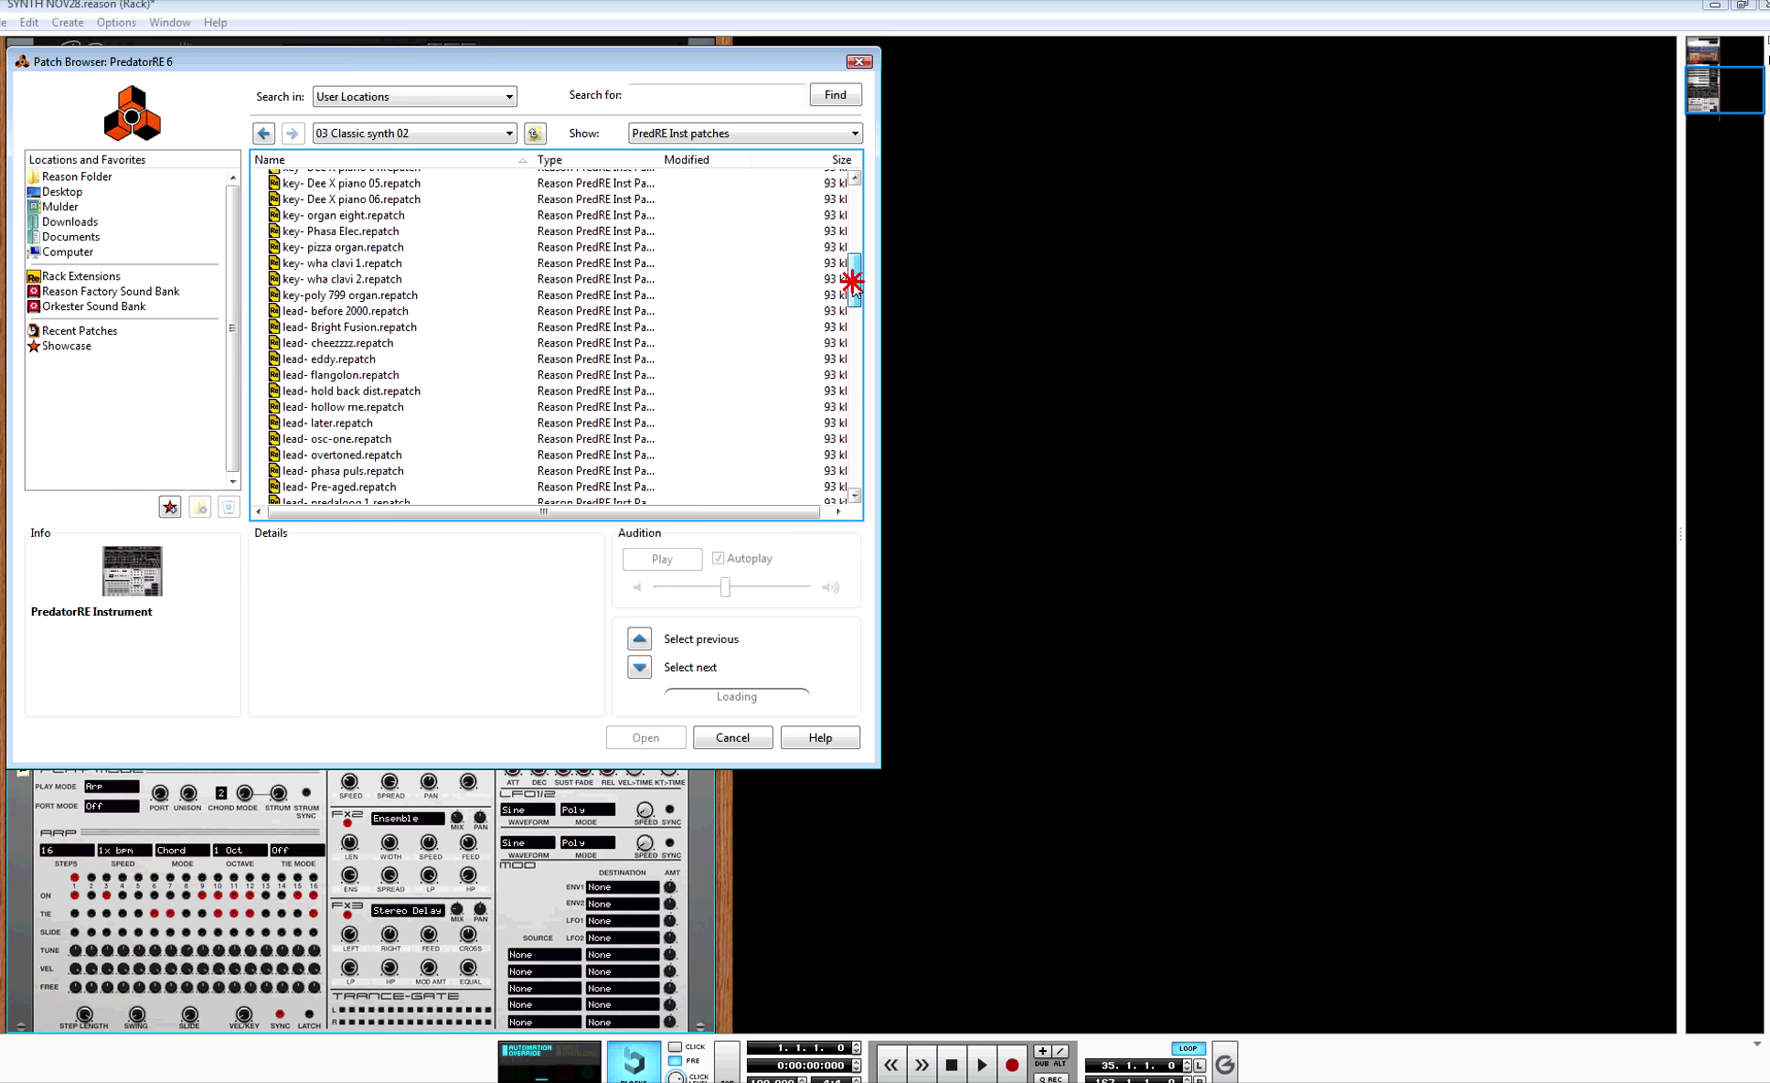
pyautogui.doubleClick(333, 312)
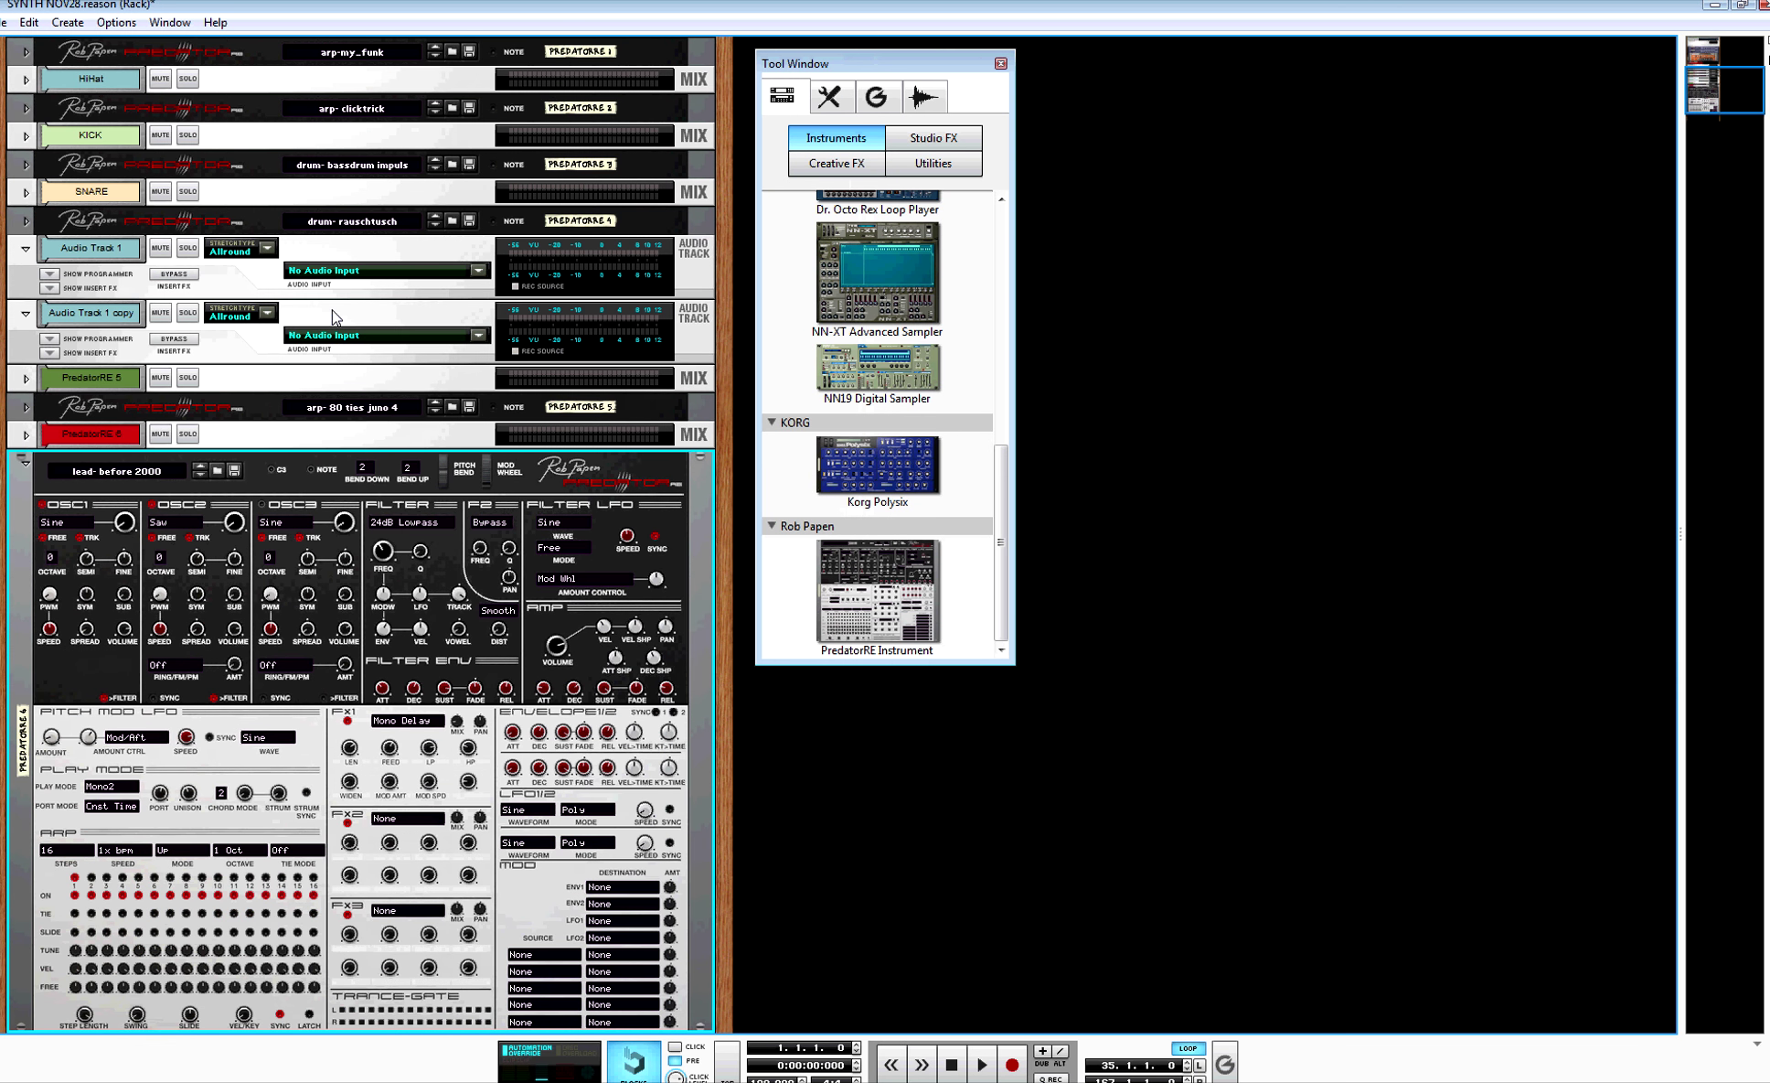
# Step: Raise the FX2 Reverb mix on the PredatorRE 6 synth and switch on oscillator 2
pyautogui.scroll(-3, 695, 453)
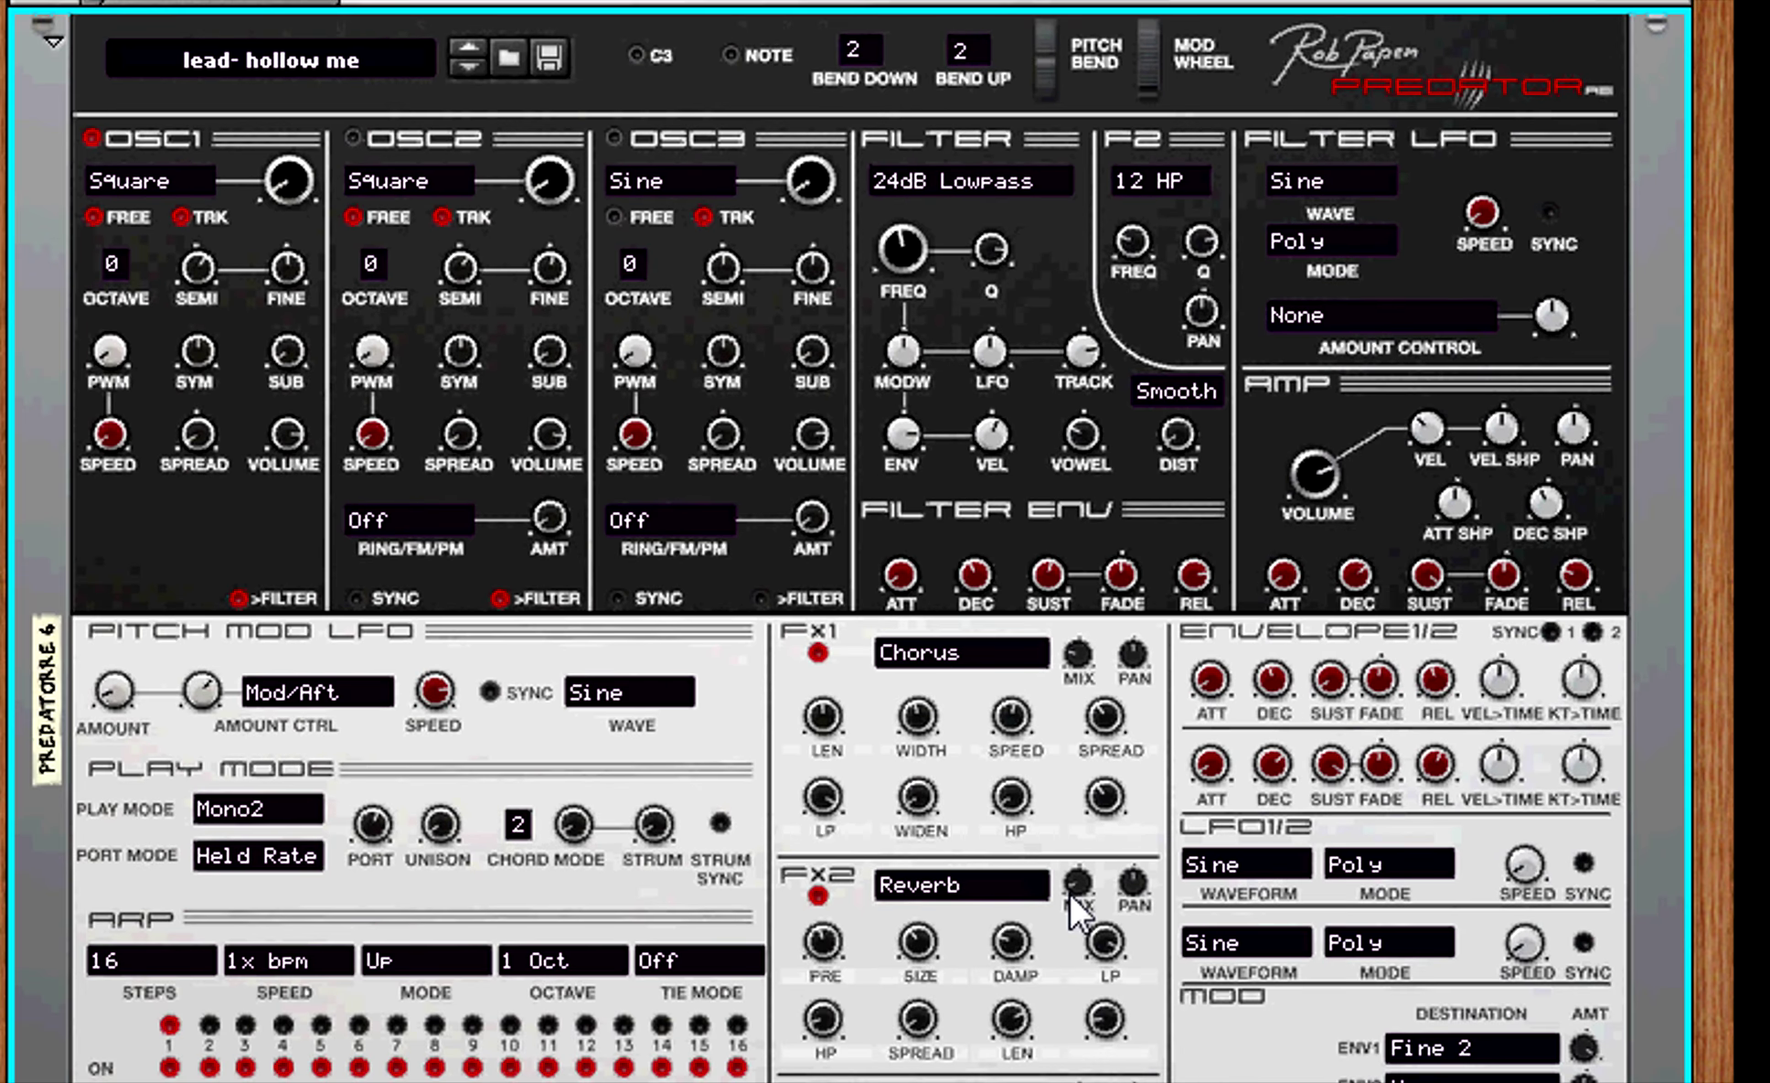
pyautogui.moveTo(1069, 892); pyautogui.dragTo(1078, 848)
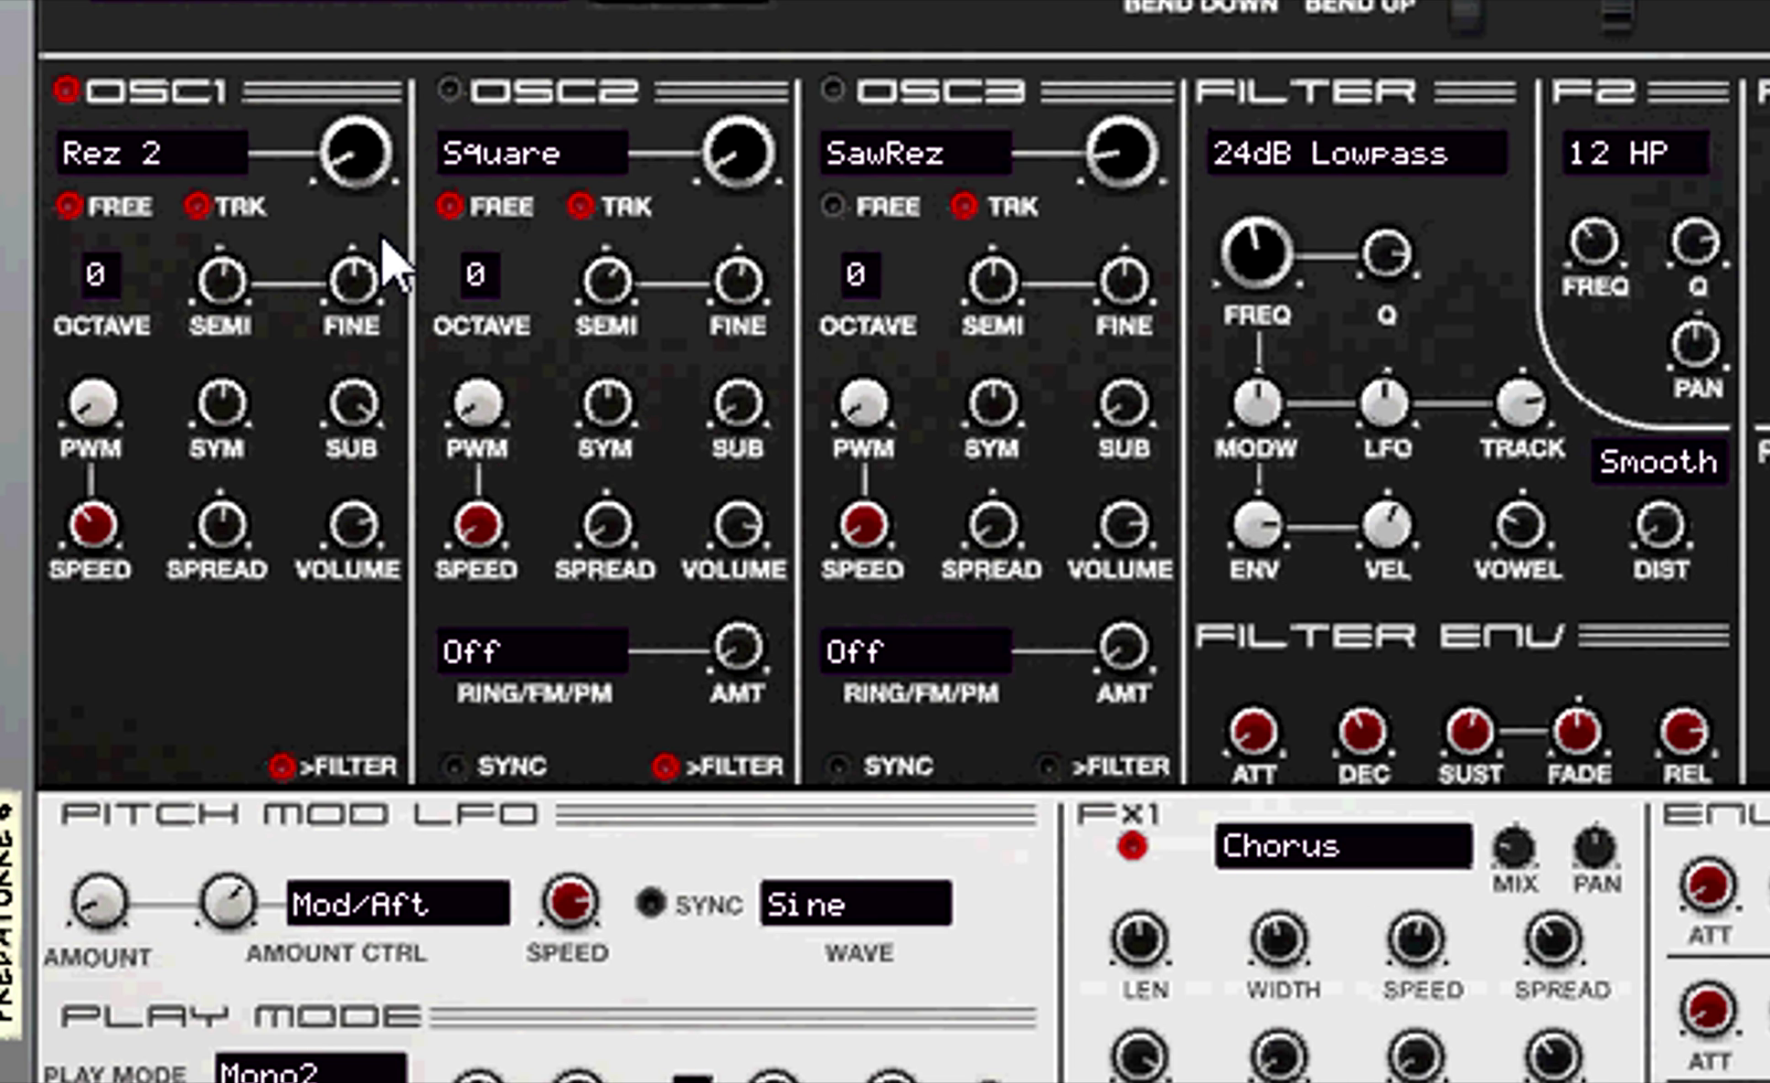
pyautogui.click(448, 89)
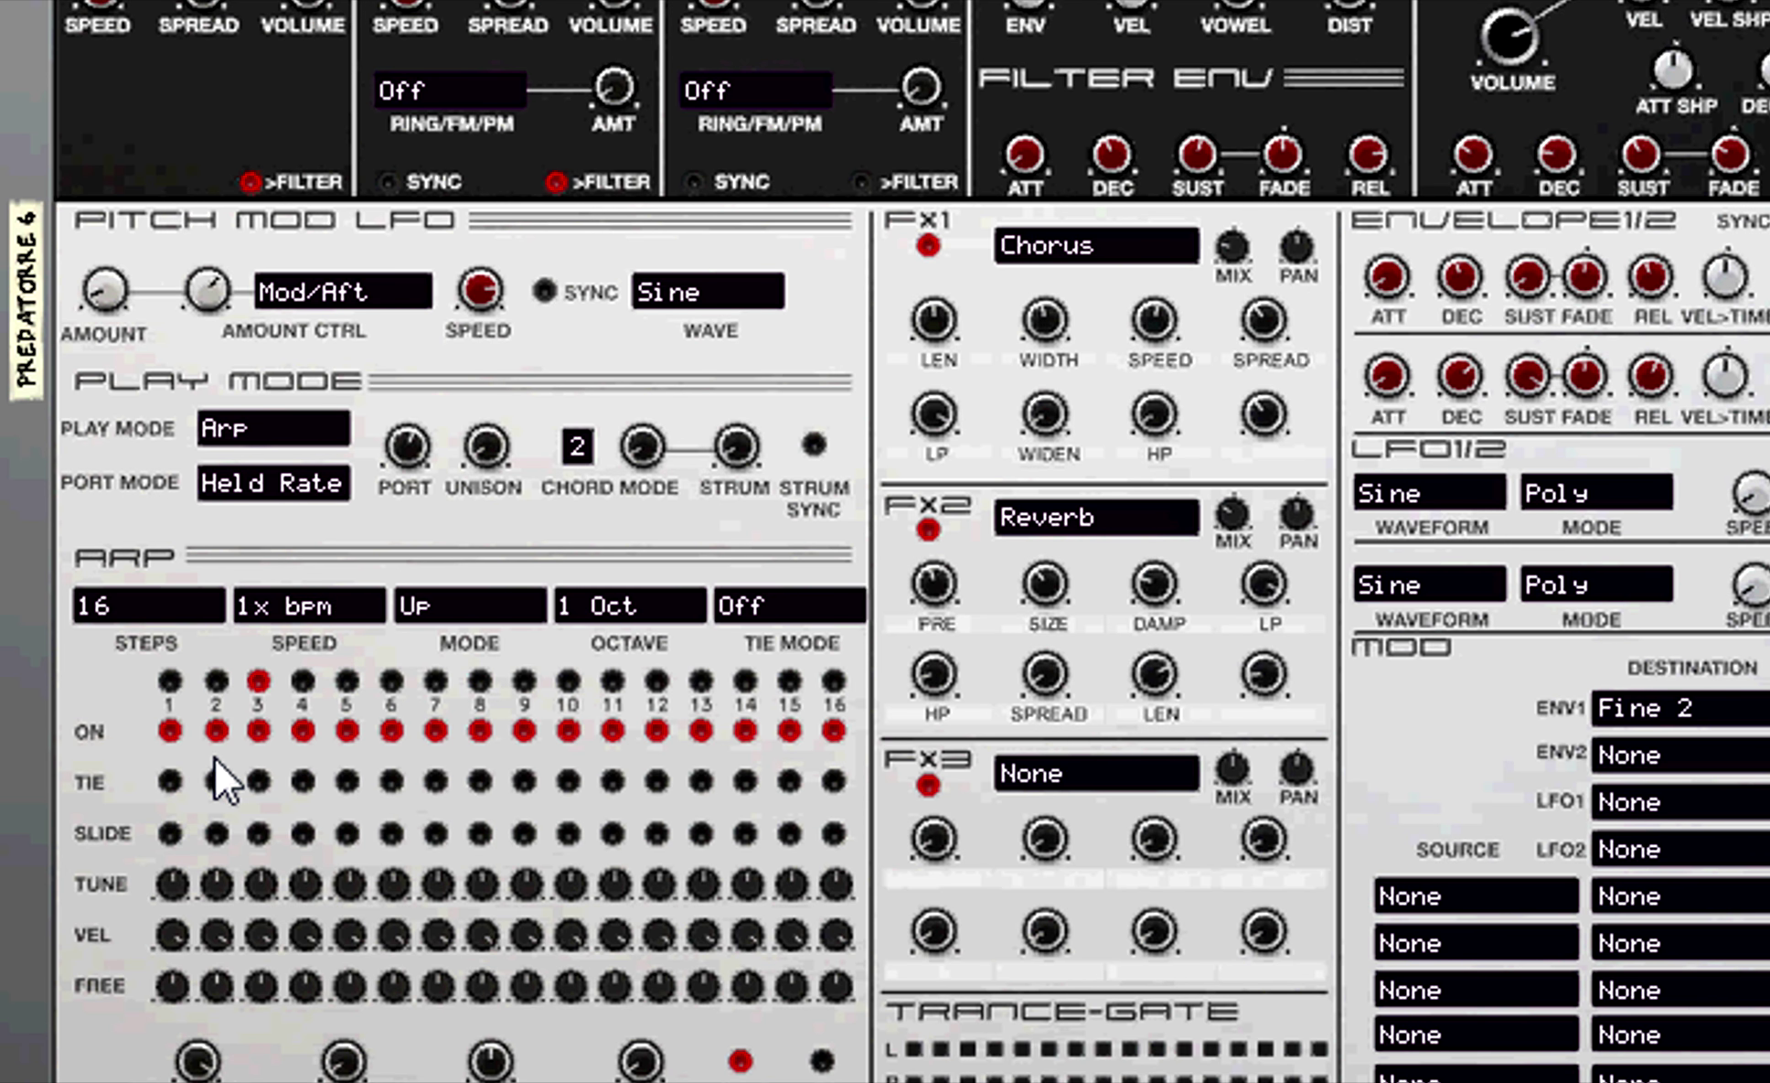
# Step: Turn off arpeggiator steps 3, 5, 9, 10, 11 and 12 on the PredatorRE 6 synth
pyautogui.click(259, 730)
pyautogui.click(347, 731)
pyautogui.click(435, 731)
pyautogui.click(524, 731)
pyautogui.click(568, 730)
pyautogui.click(612, 731)
pyautogui.click(656, 730)
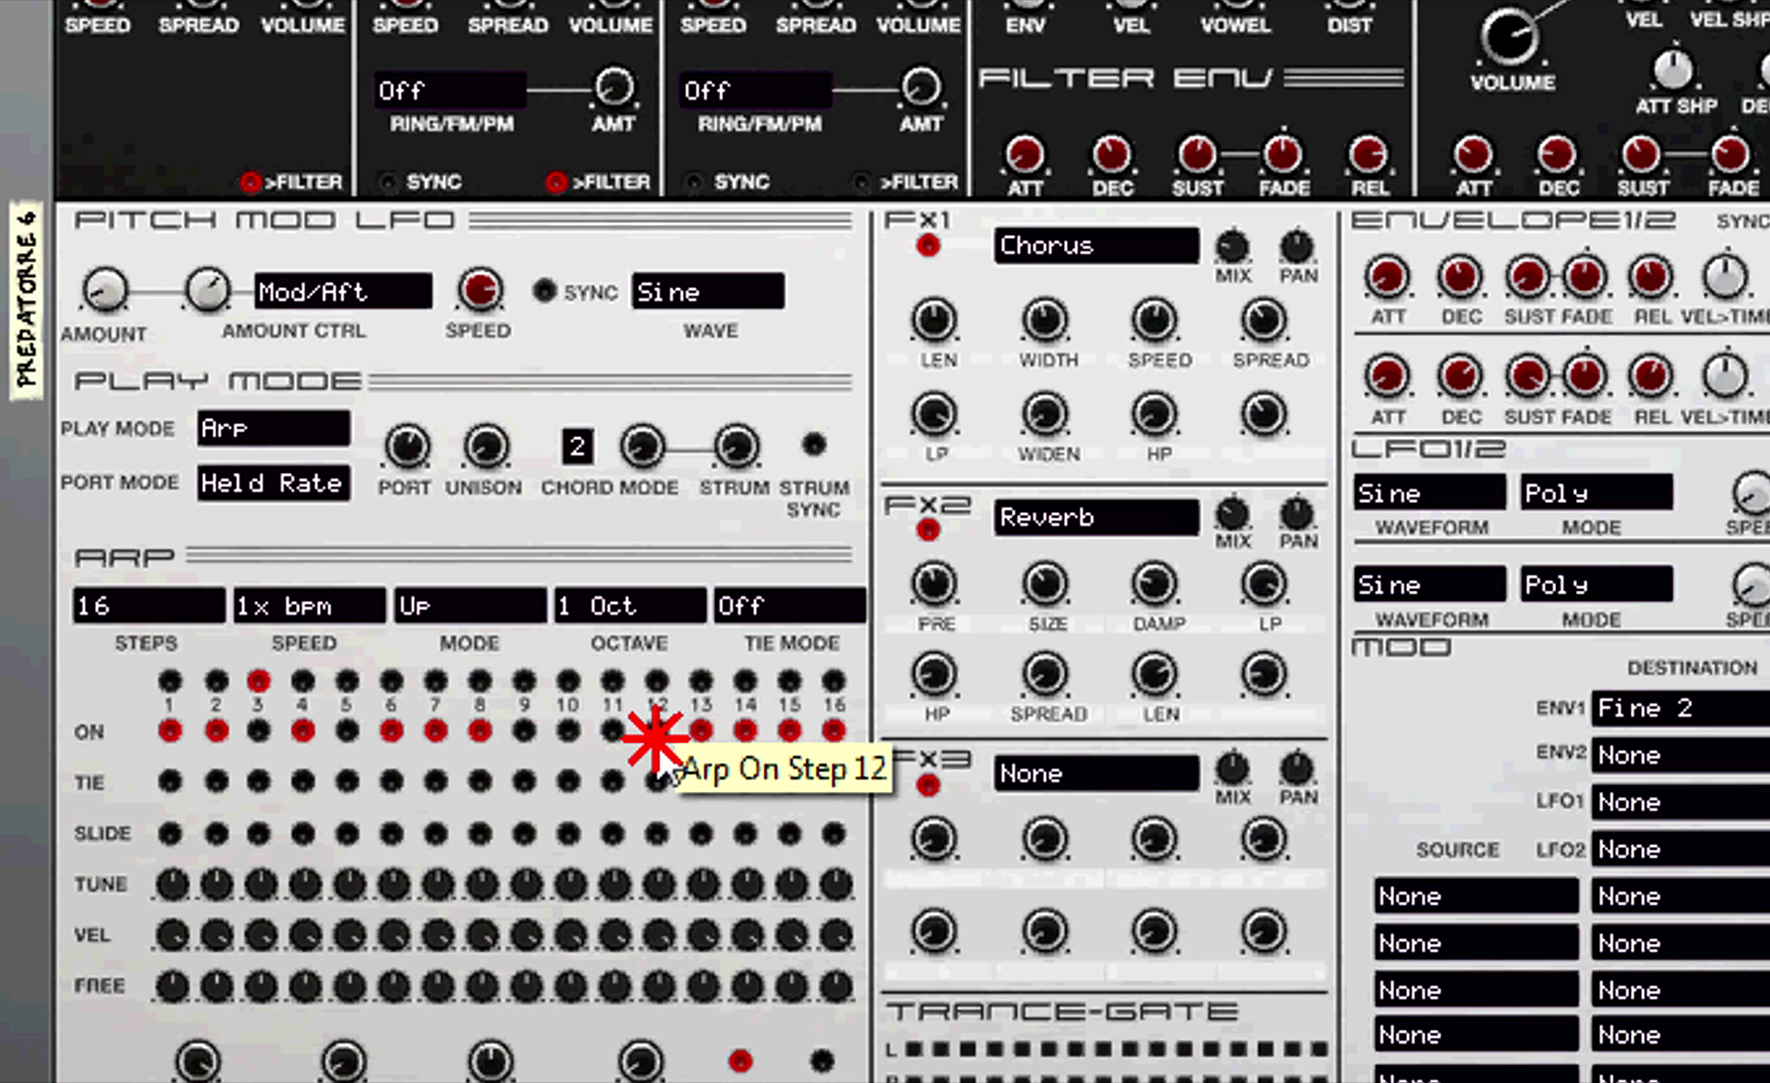
# Step: Vary the arpeggiator tuning of steps 3, 7, 14, 15 and 16, and switch step 10 back on
pyautogui.click(788, 883)
pyautogui.moveTo(741, 883); pyautogui.dragTo(745, 912)
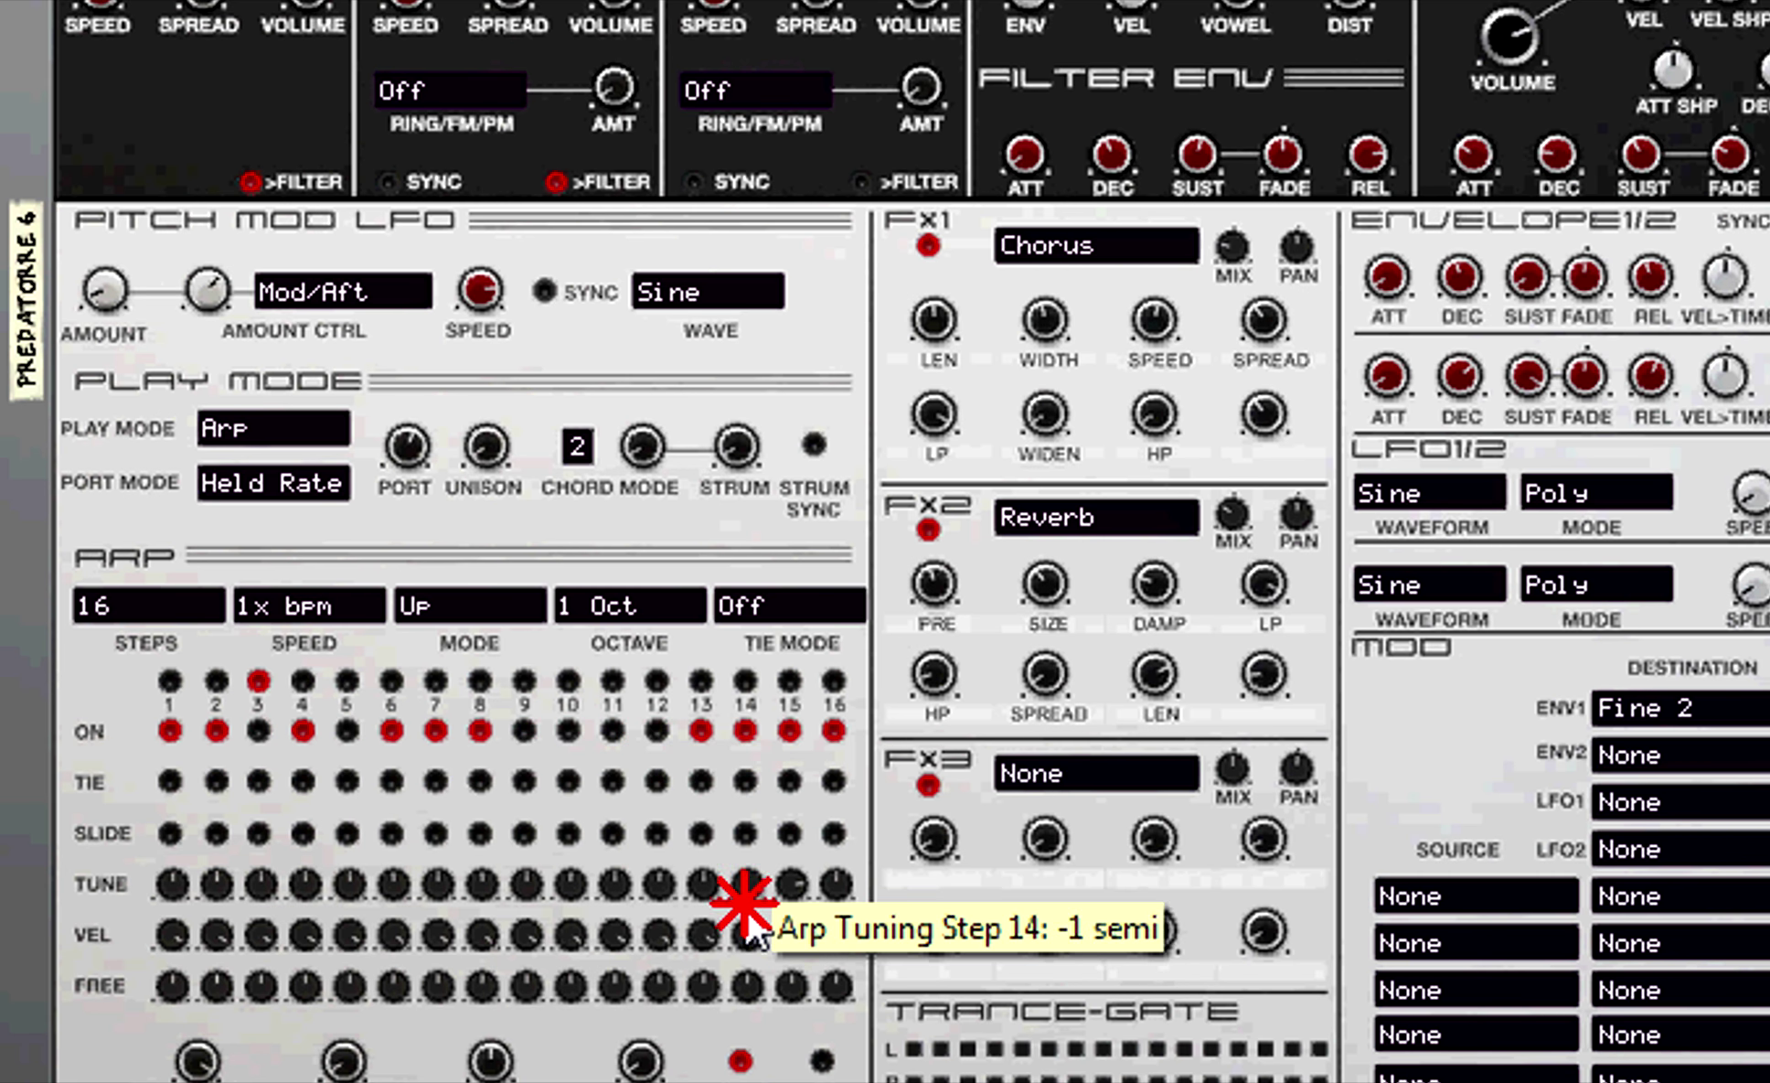
pyautogui.click(824, 861)
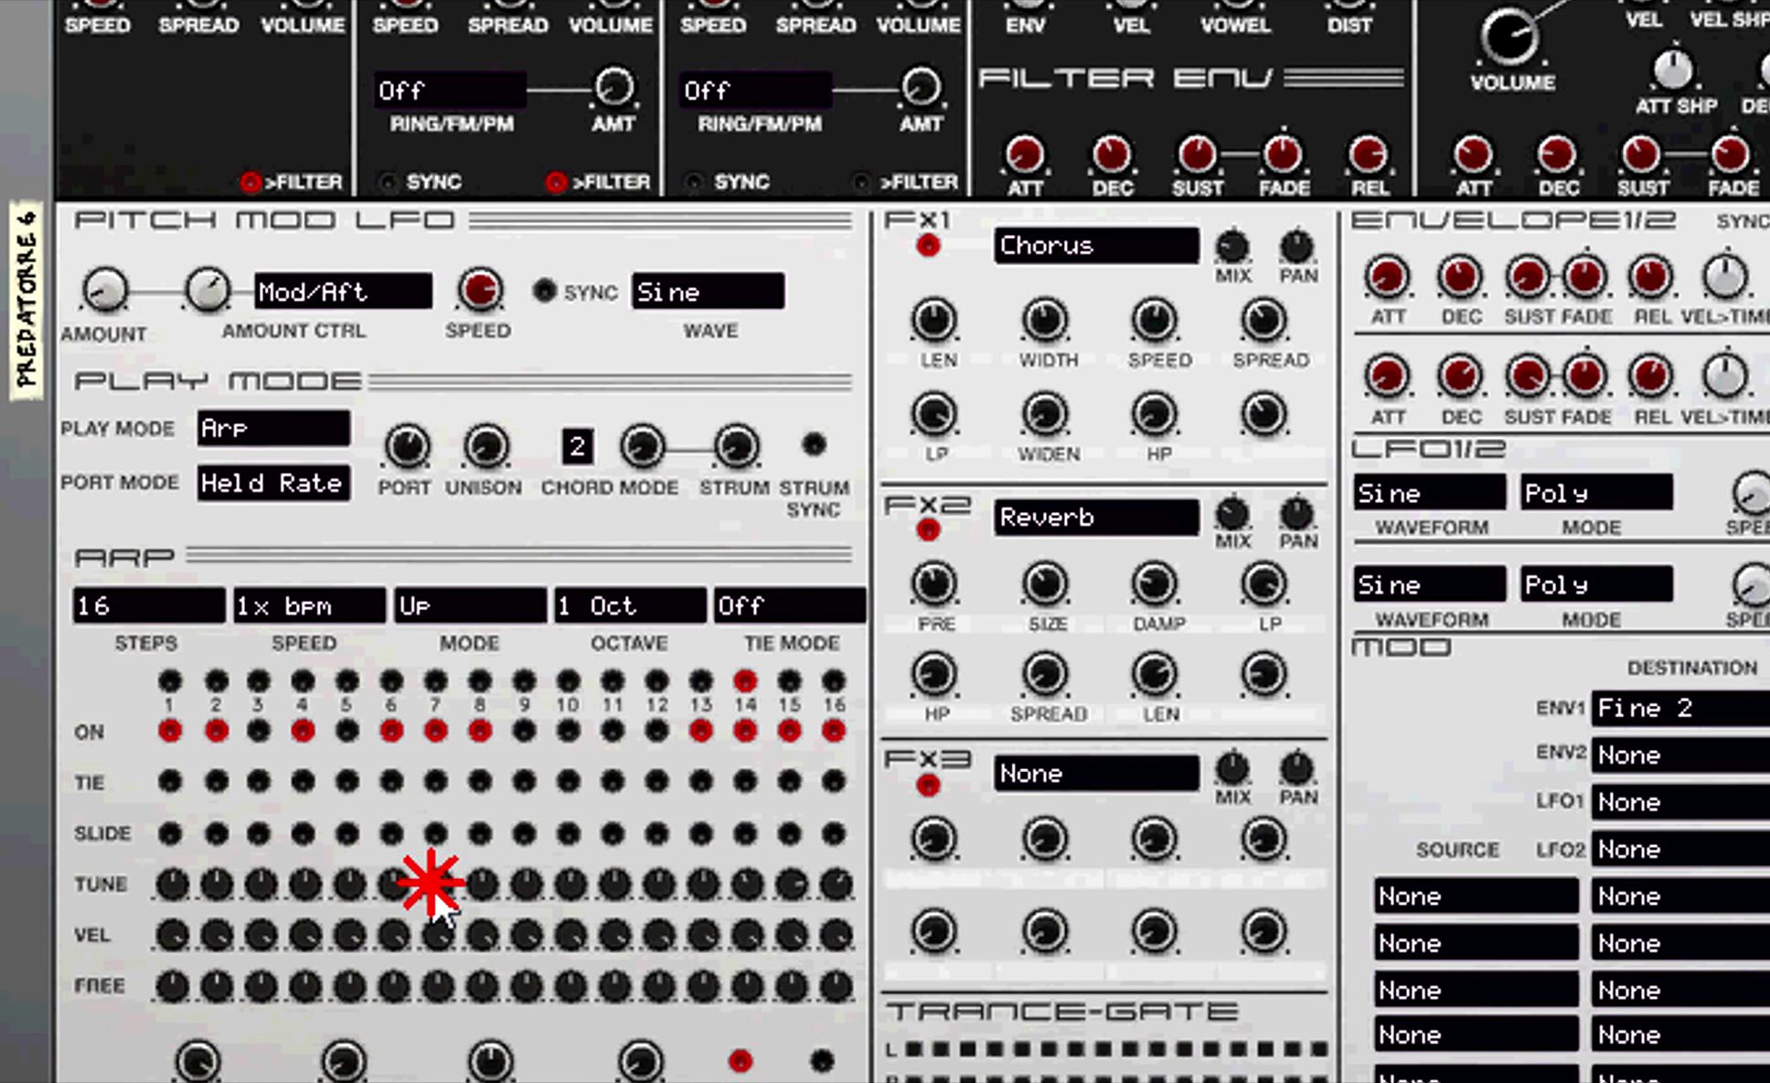
pyautogui.moveTo(435, 901); pyautogui.dragTo(415, 928)
pyautogui.moveTo(257, 901); pyautogui.dragTo(246, 861)
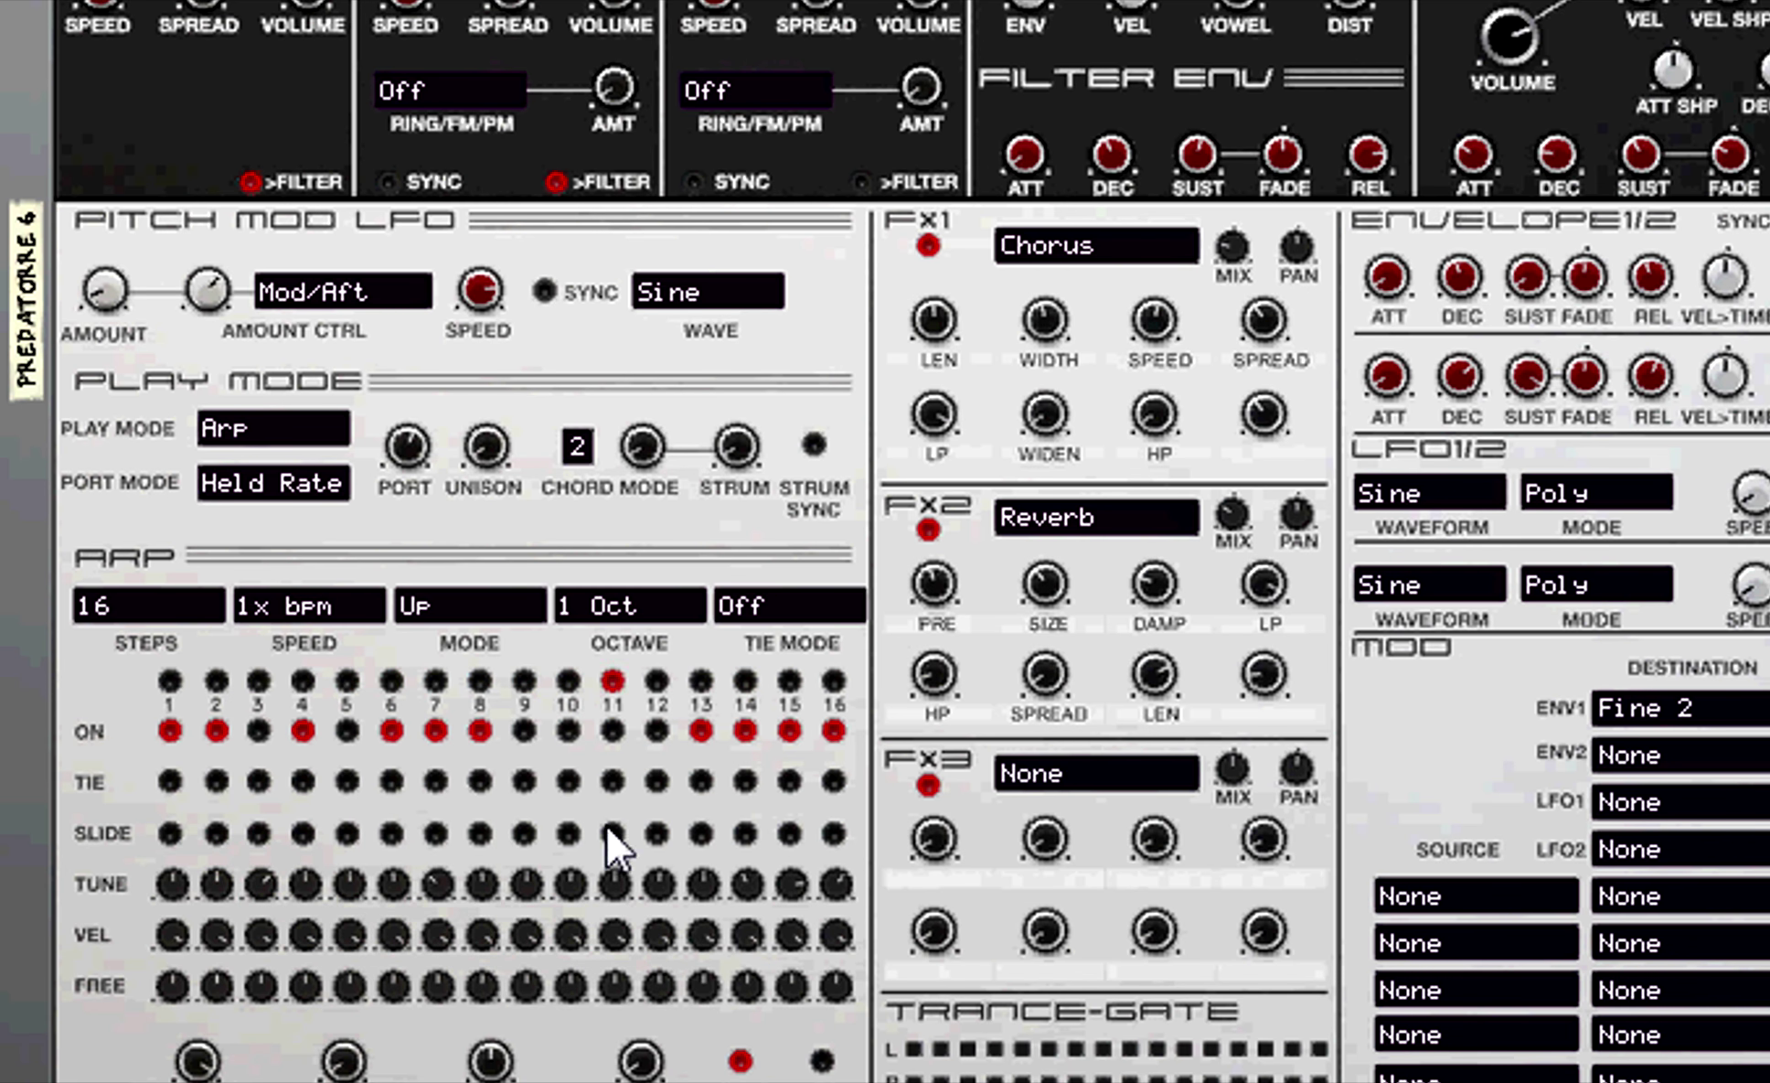
pyautogui.moveTo(441, 880); pyautogui.dragTo(499, 866)
pyautogui.click(568, 731)
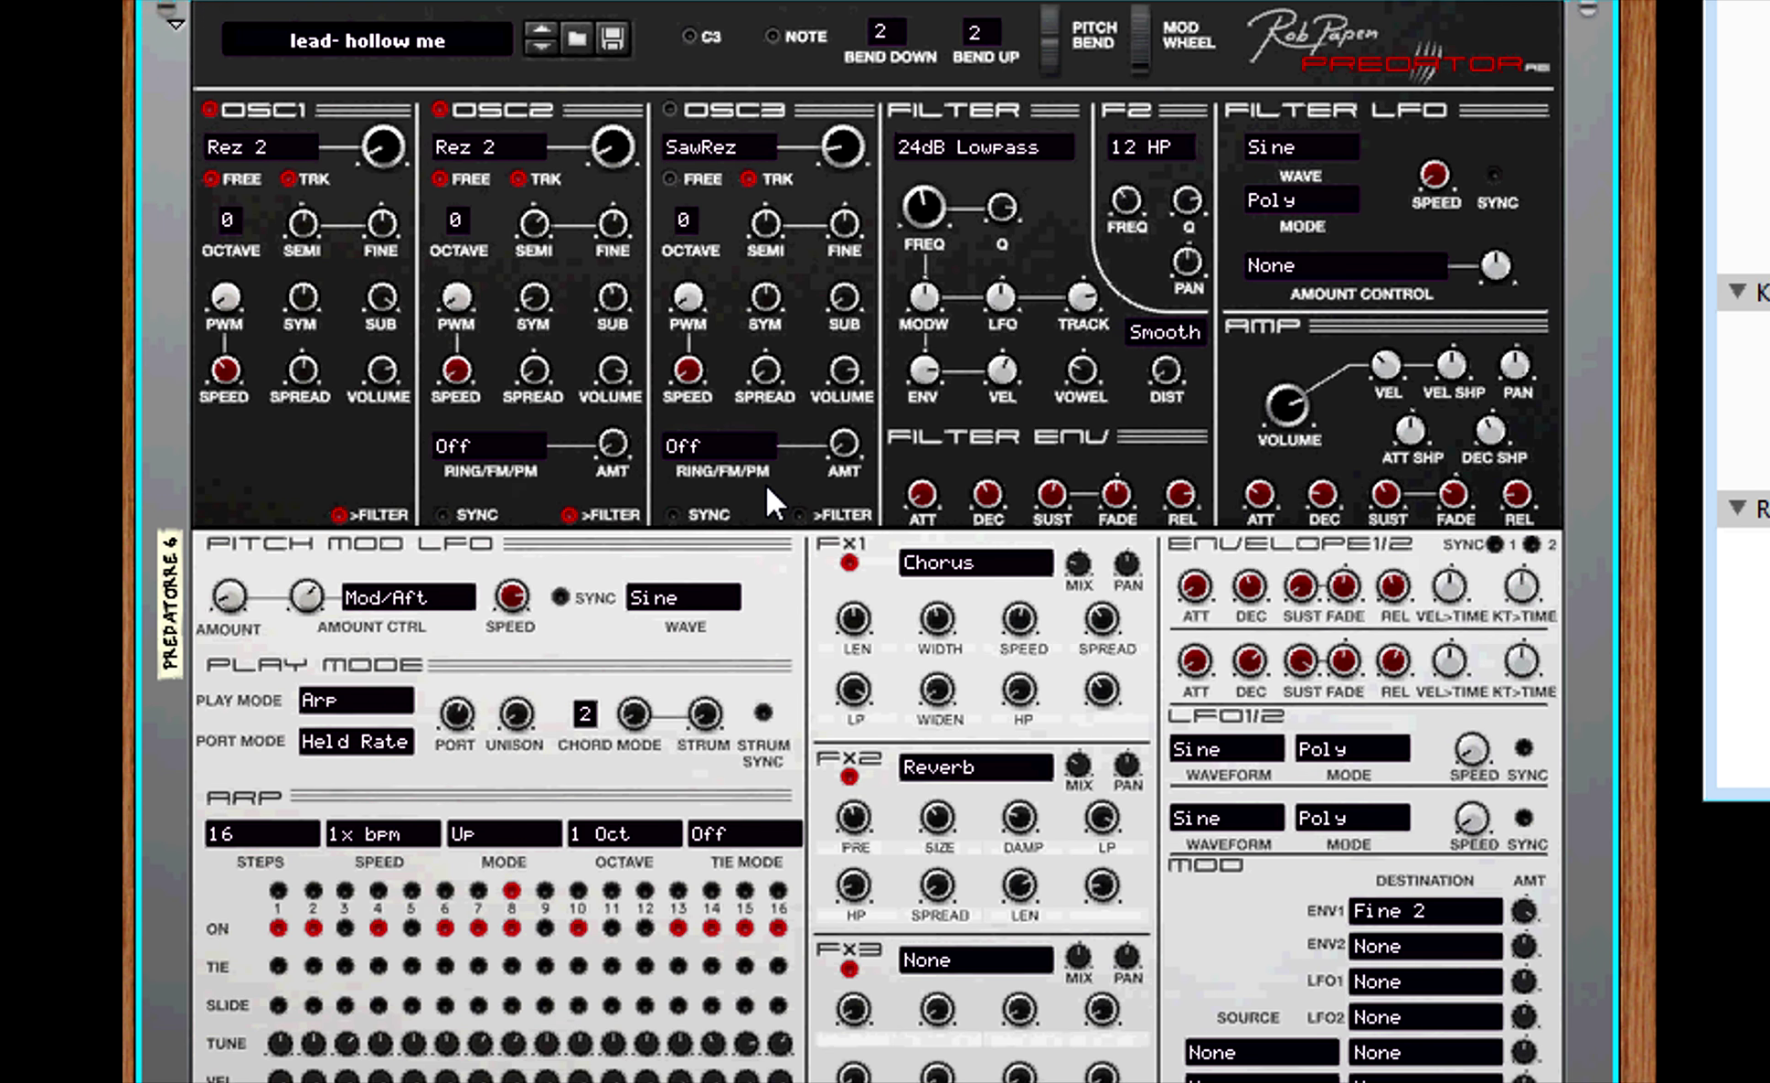
# Step: Audition the sequencer parts by muting PredatorRE 2, 3 and 4 and then PredatorRE 1, unmuting each track again
pyautogui.scroll(15, 910, 454)
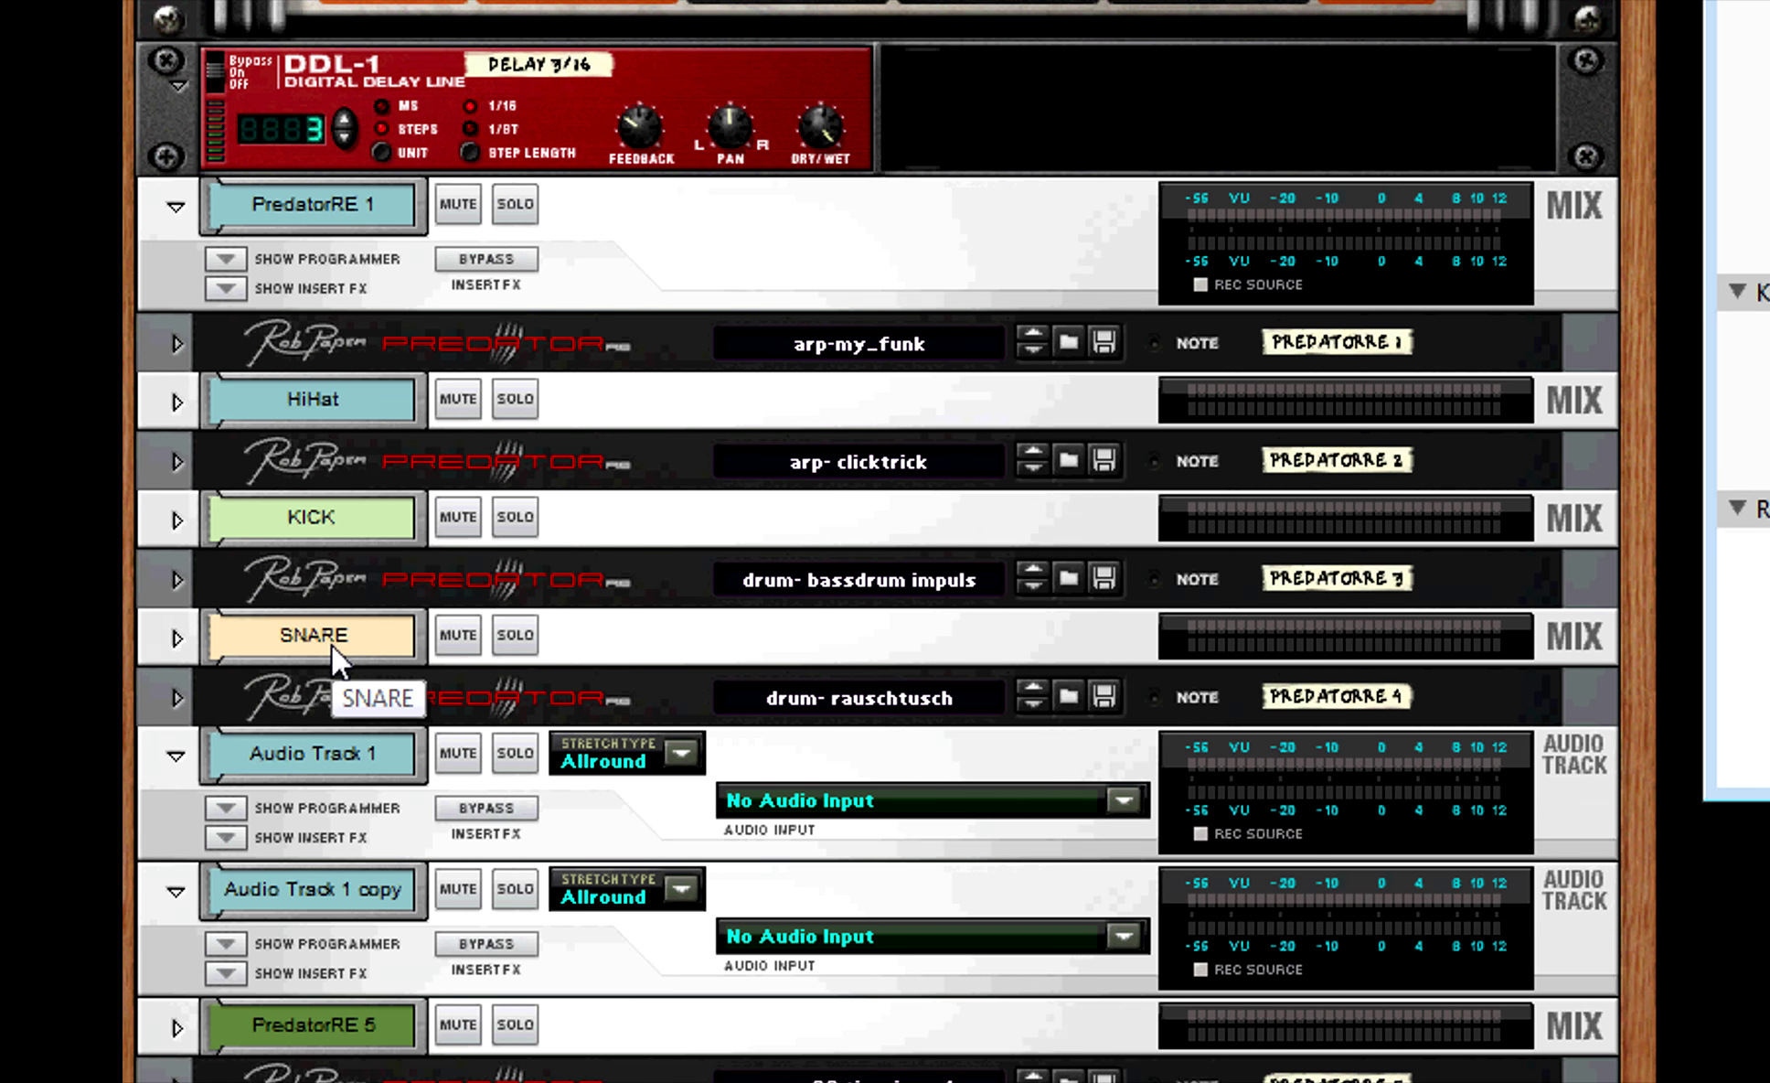
pyautogui.press('F7')
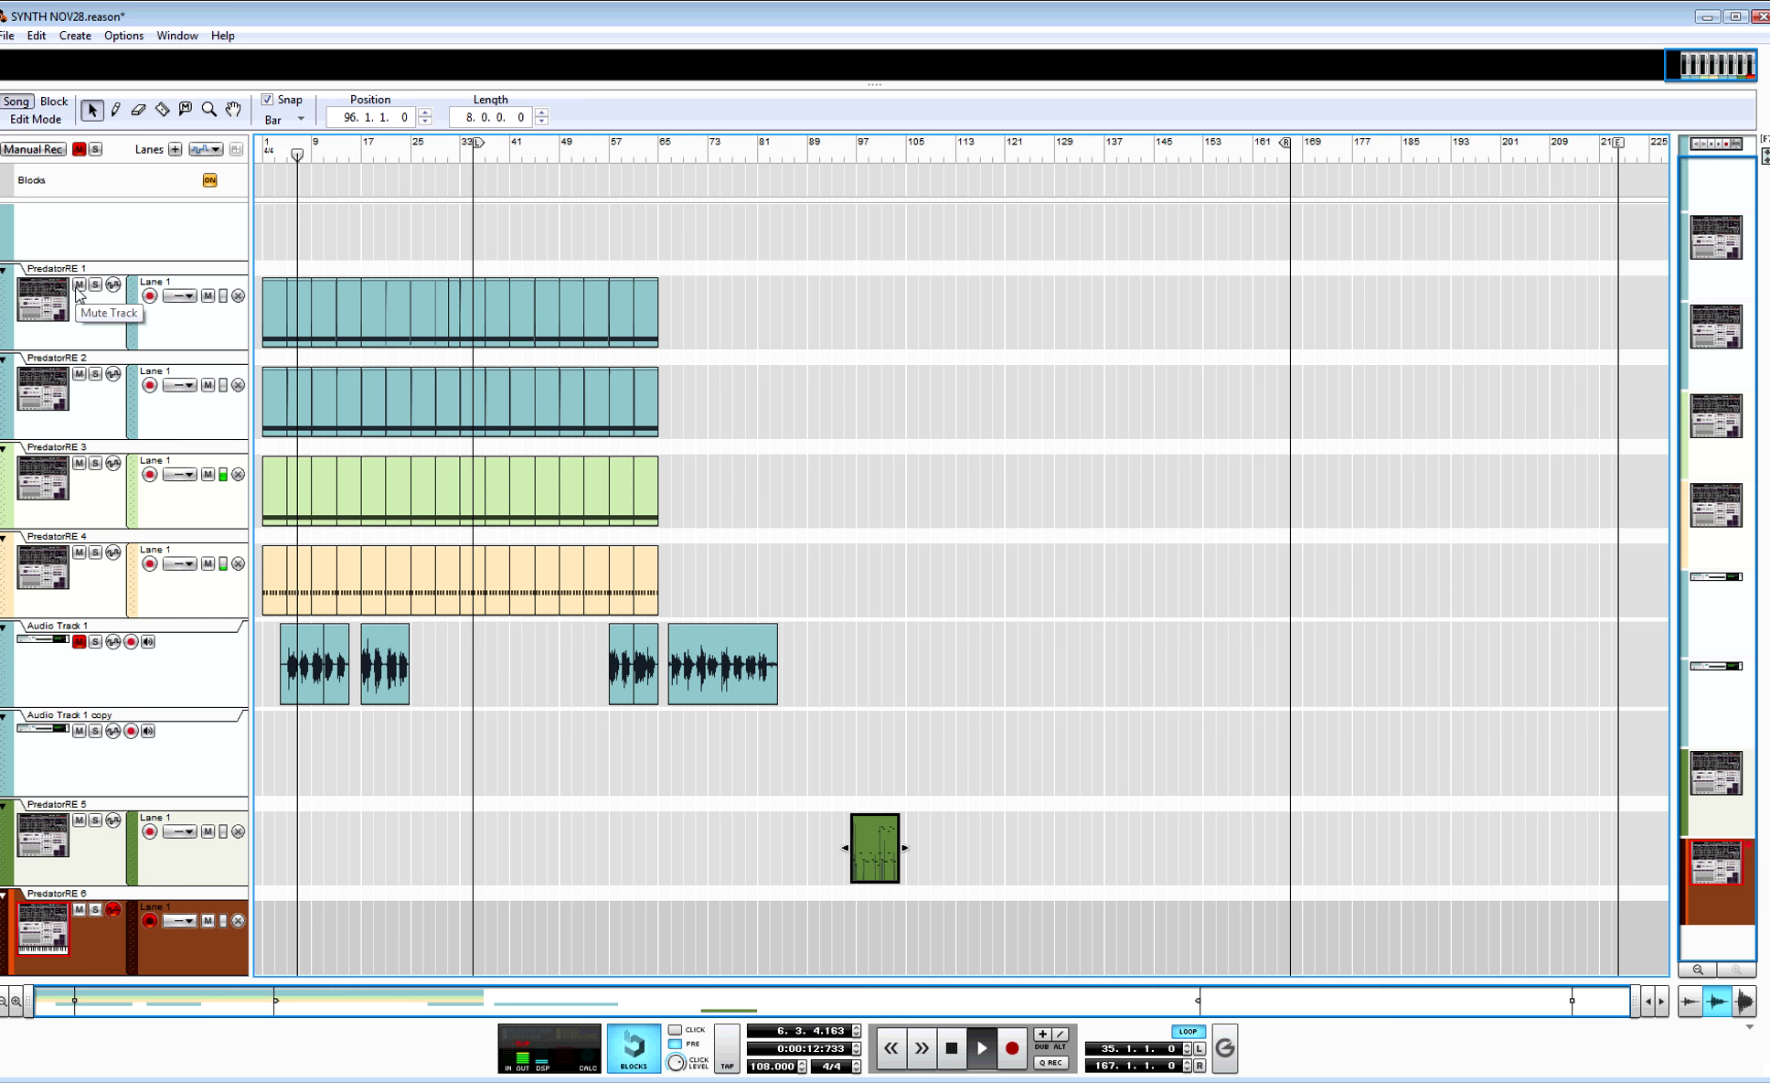
pyautogui.moveTo(81, 464); pyautogui.dragTo(79, 554)
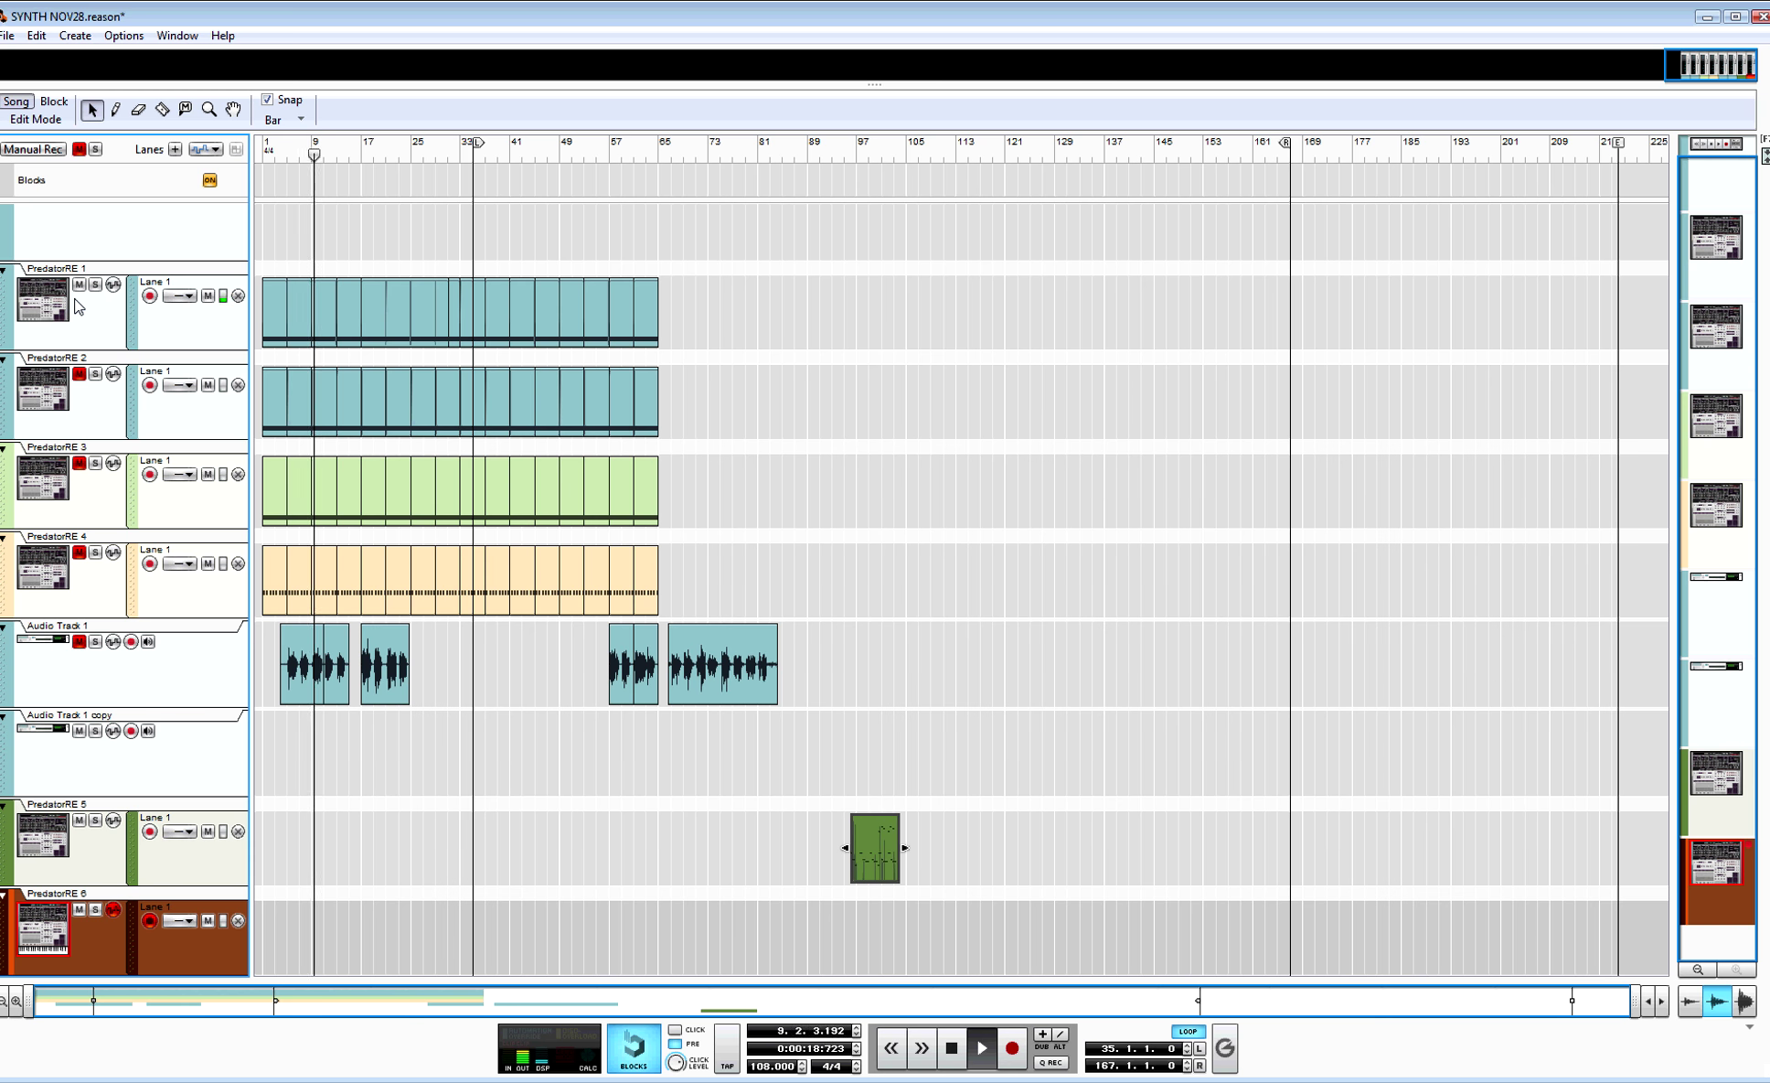
pyautogui.click(79, 376)
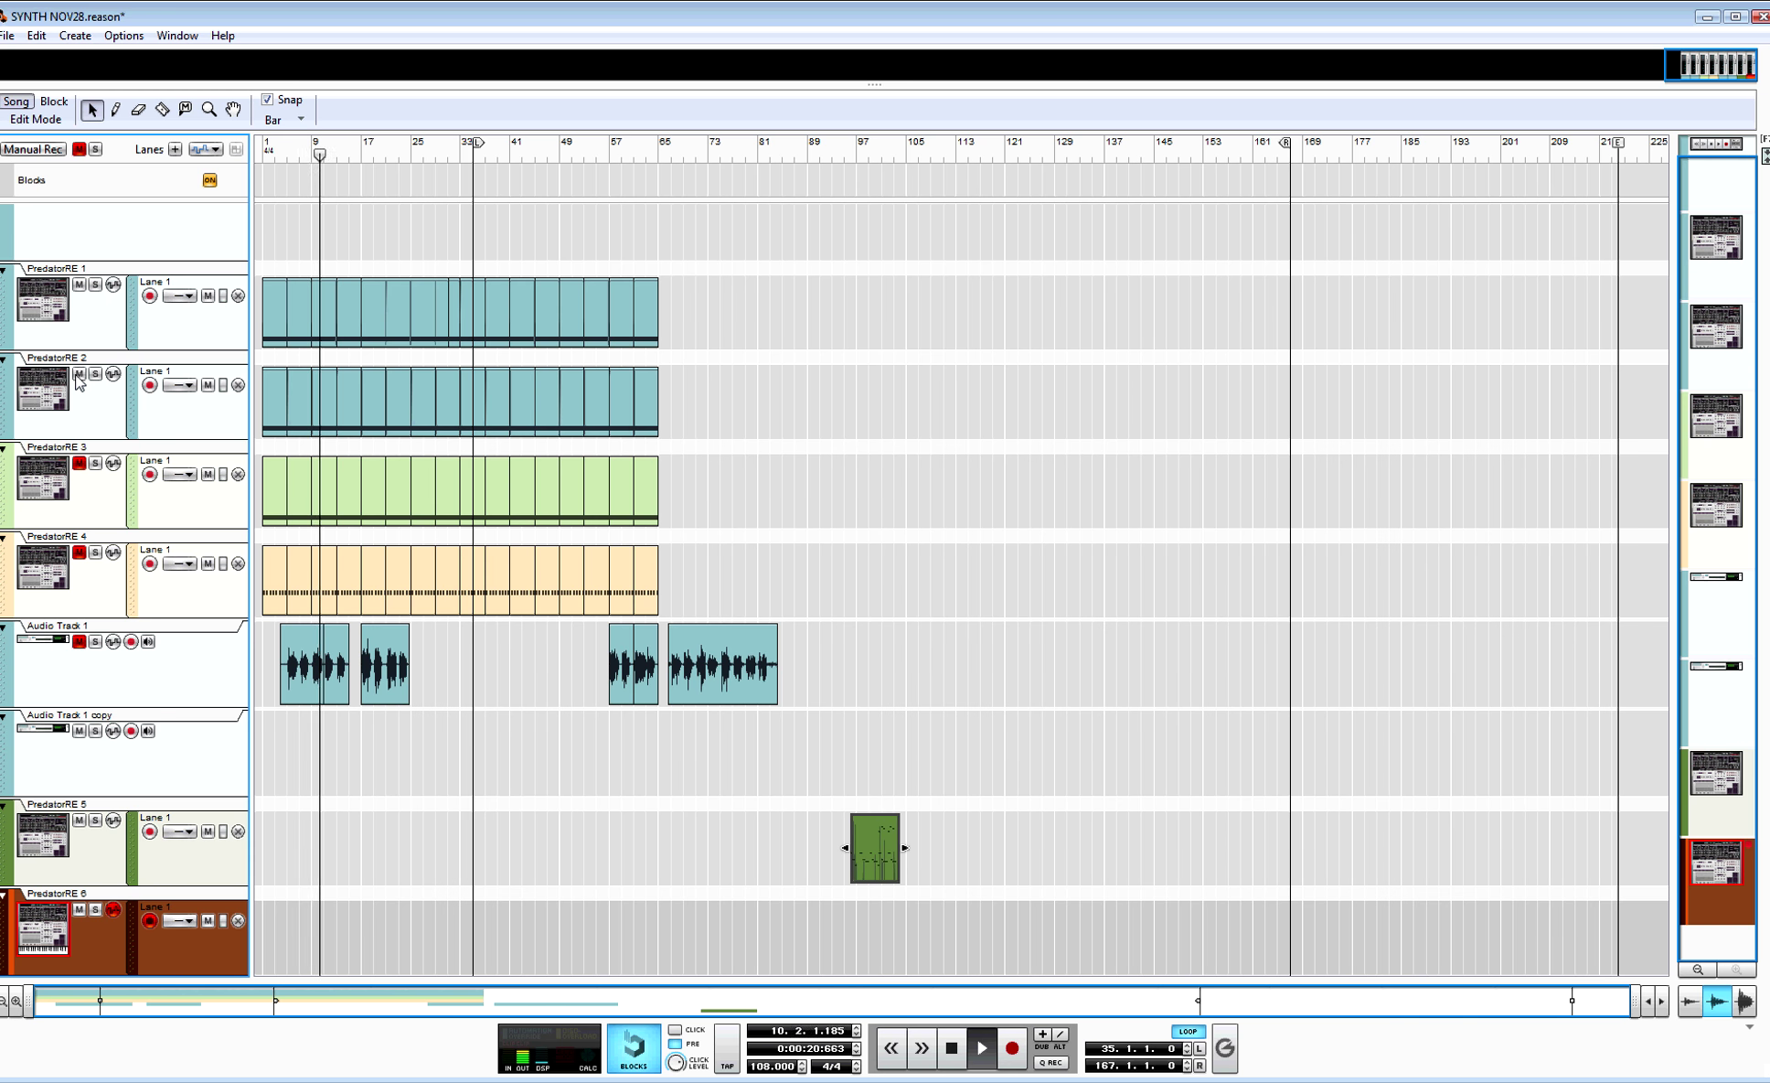
pyautogui.click(80, 553)
pyautogui.click(79, 464)
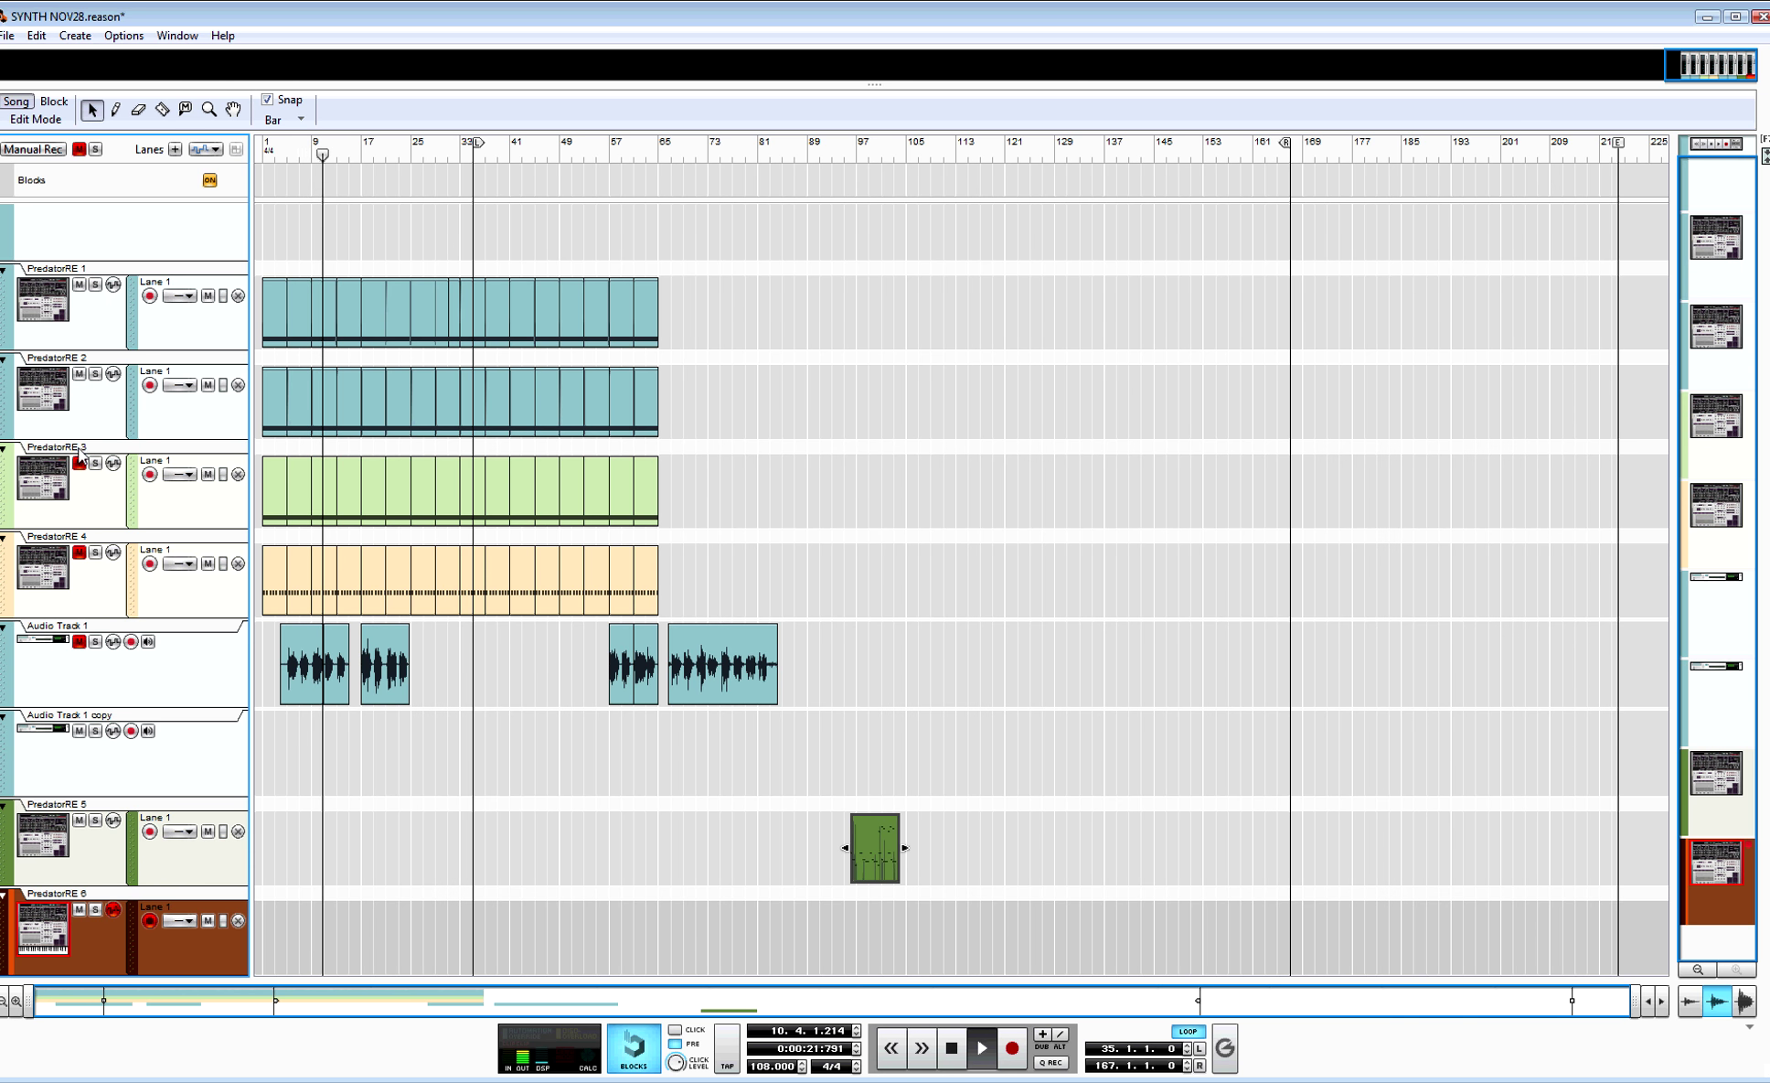
pyautogui.click(78, 286)
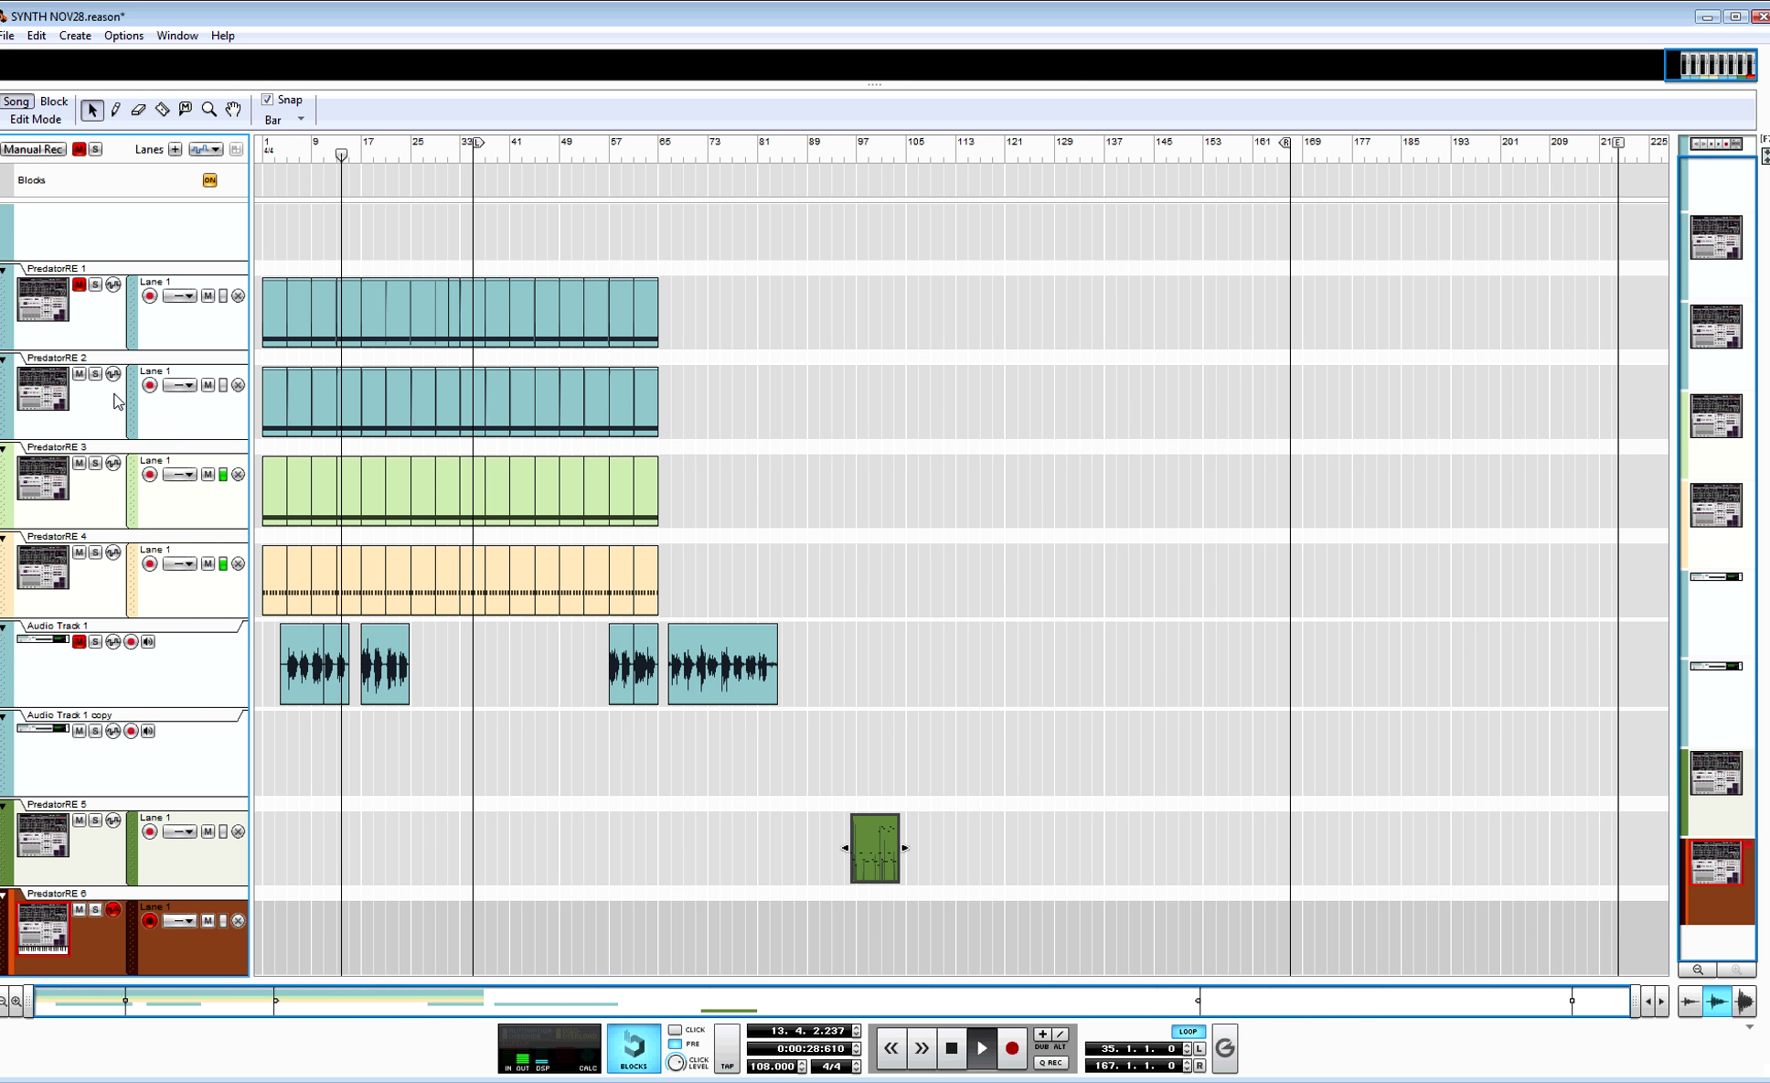
pyautogui.click(79, 286)
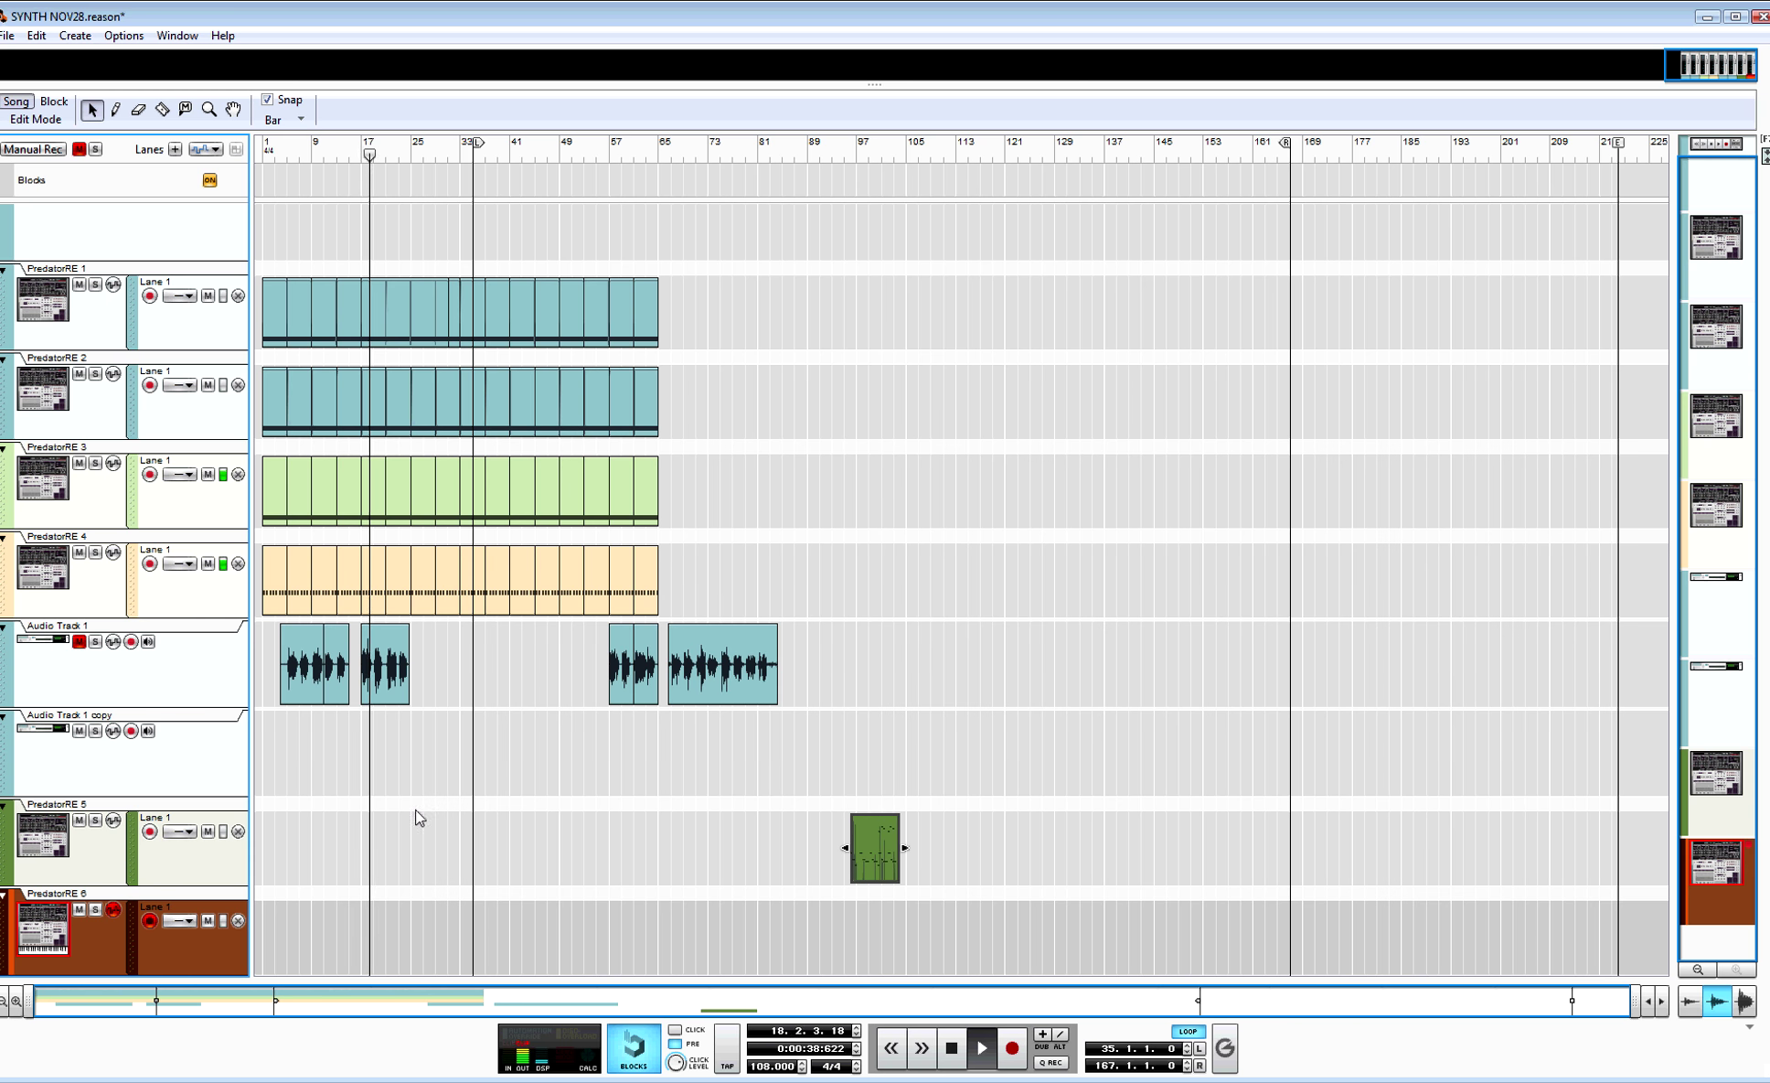
# Step: Stop playback from the rack and examine the rear inputs and outputs of the PredatorRE 6 device
pyautogui.click(544, 1080)
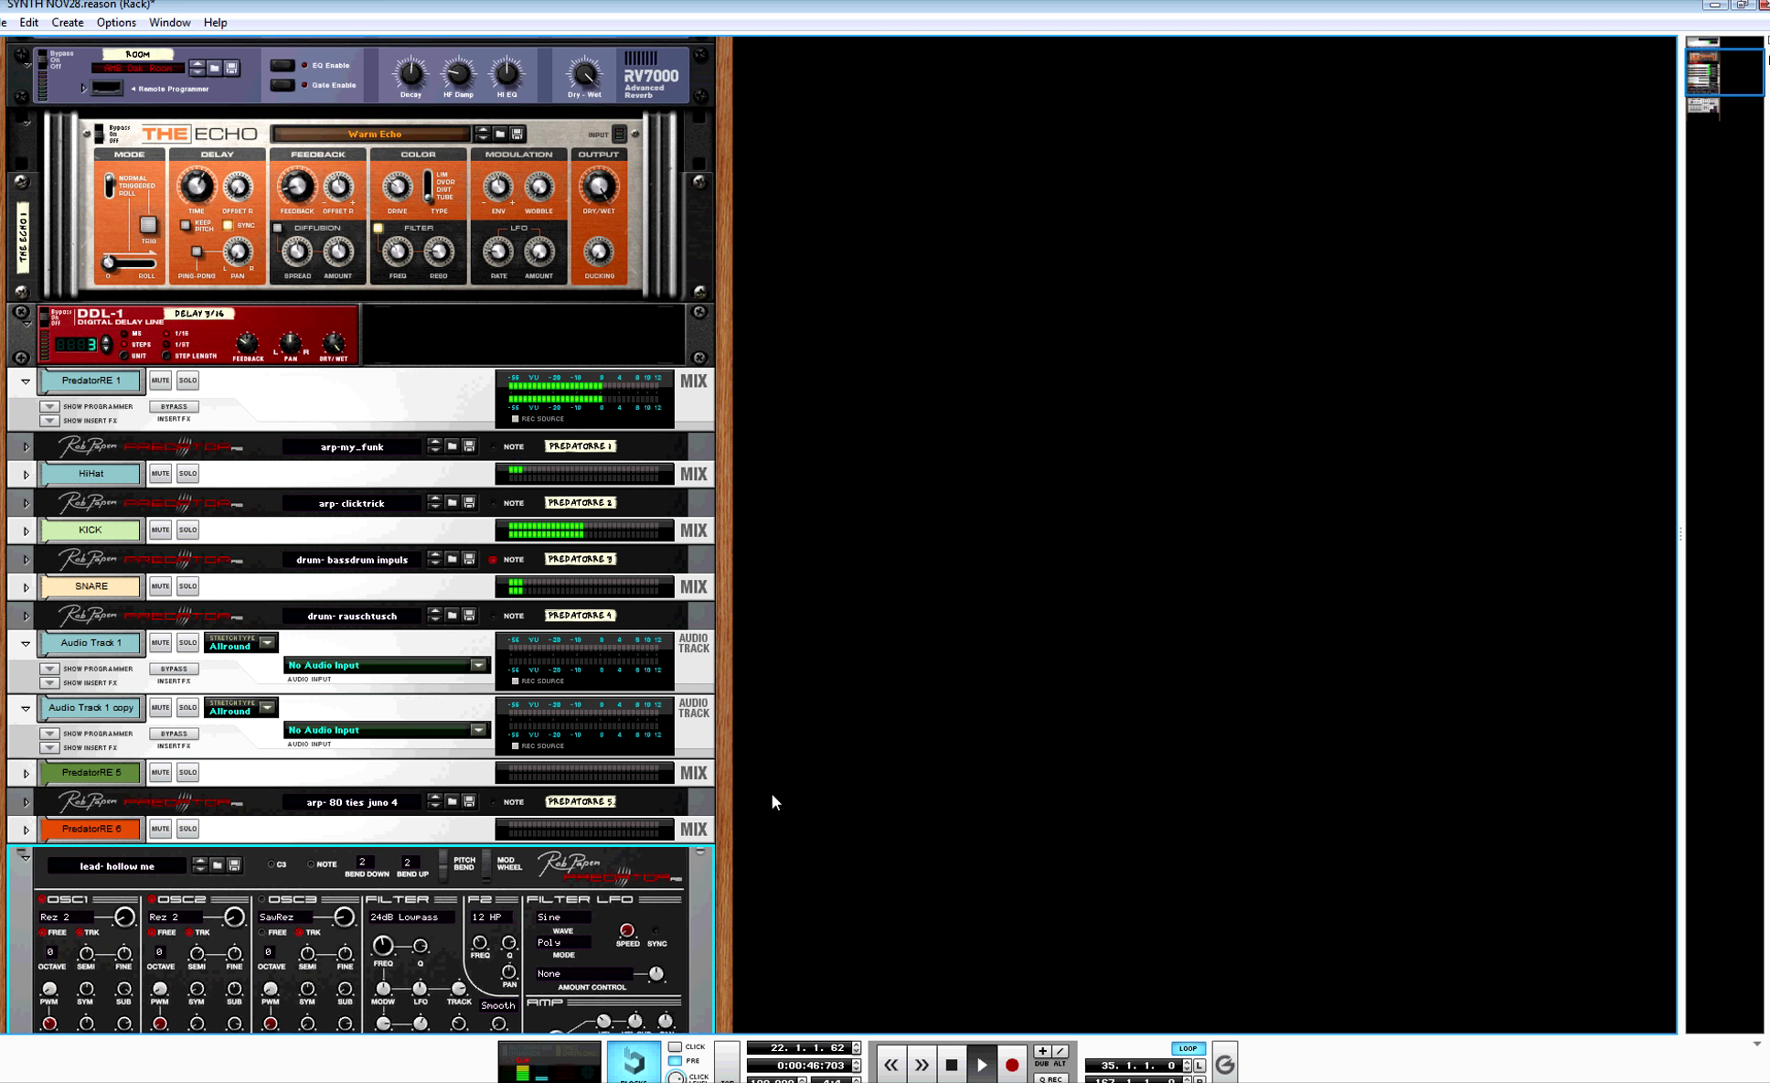
pyautogui.click(951, 1064)
pyautogui.scroll(-10, 777, 705)
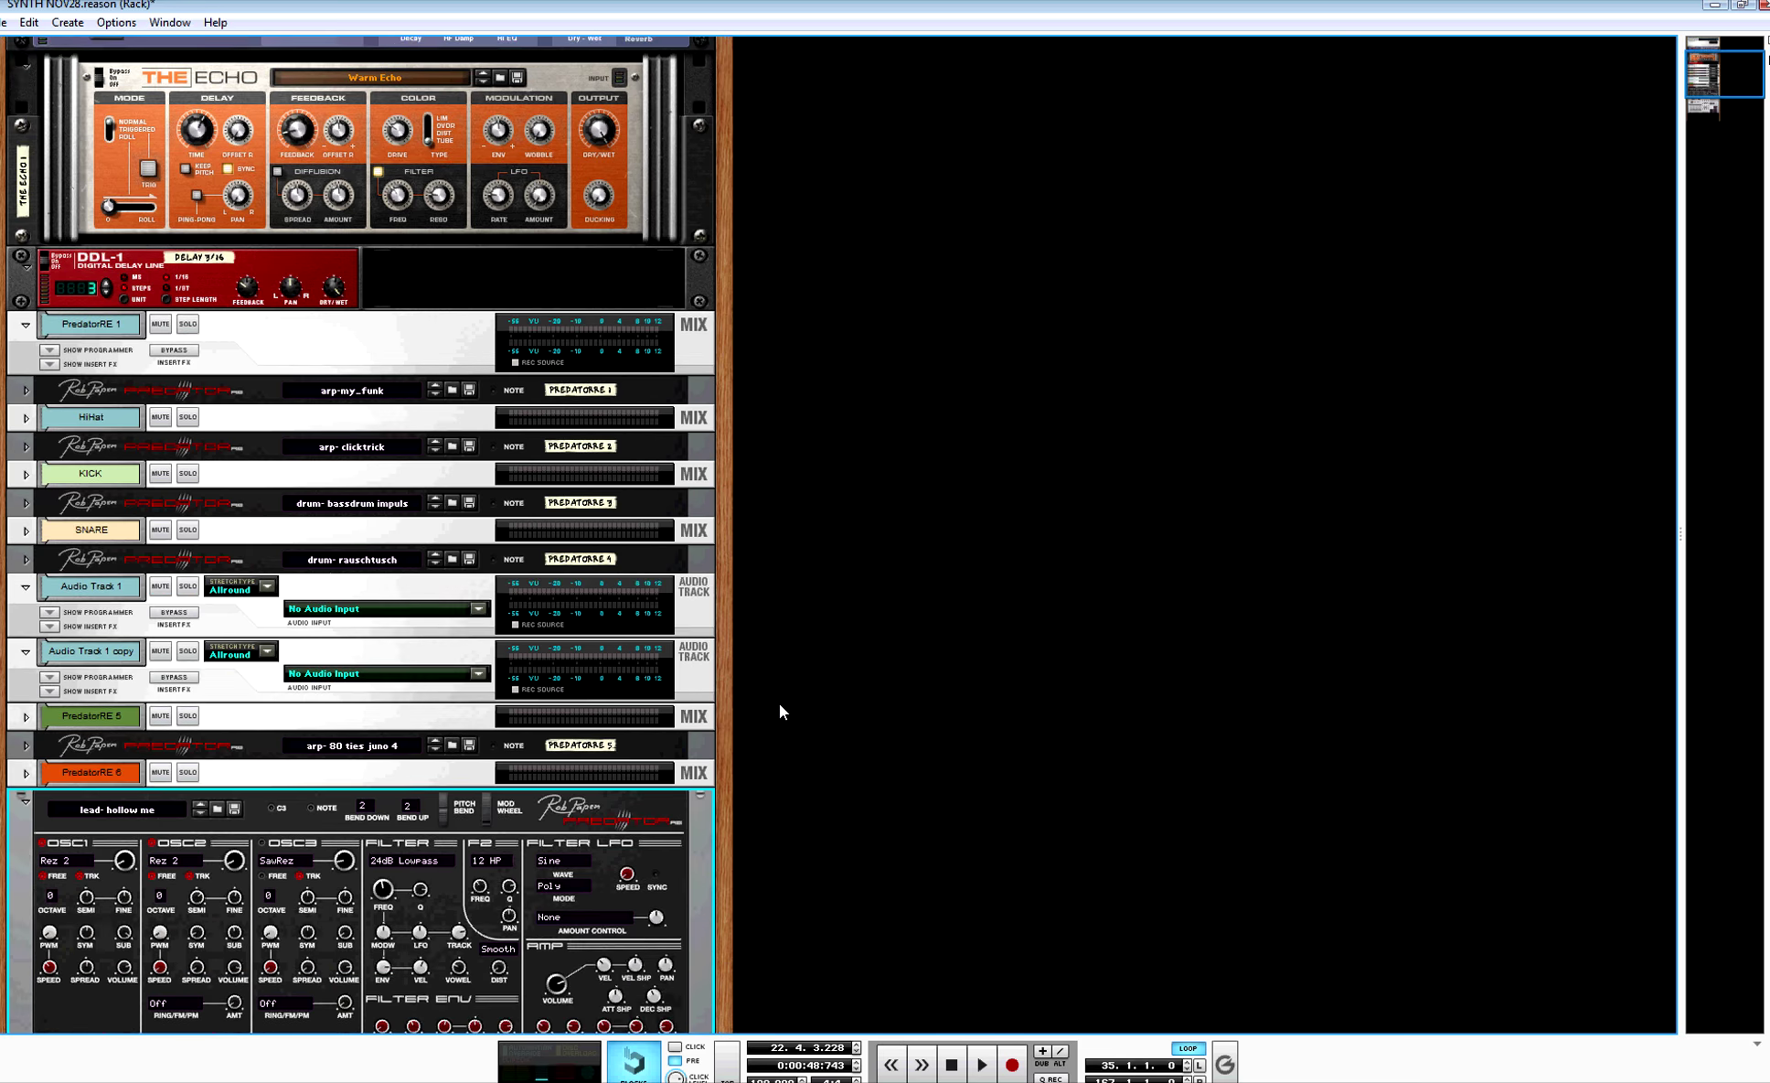
pyautogui.scroll(1, 779, 697)
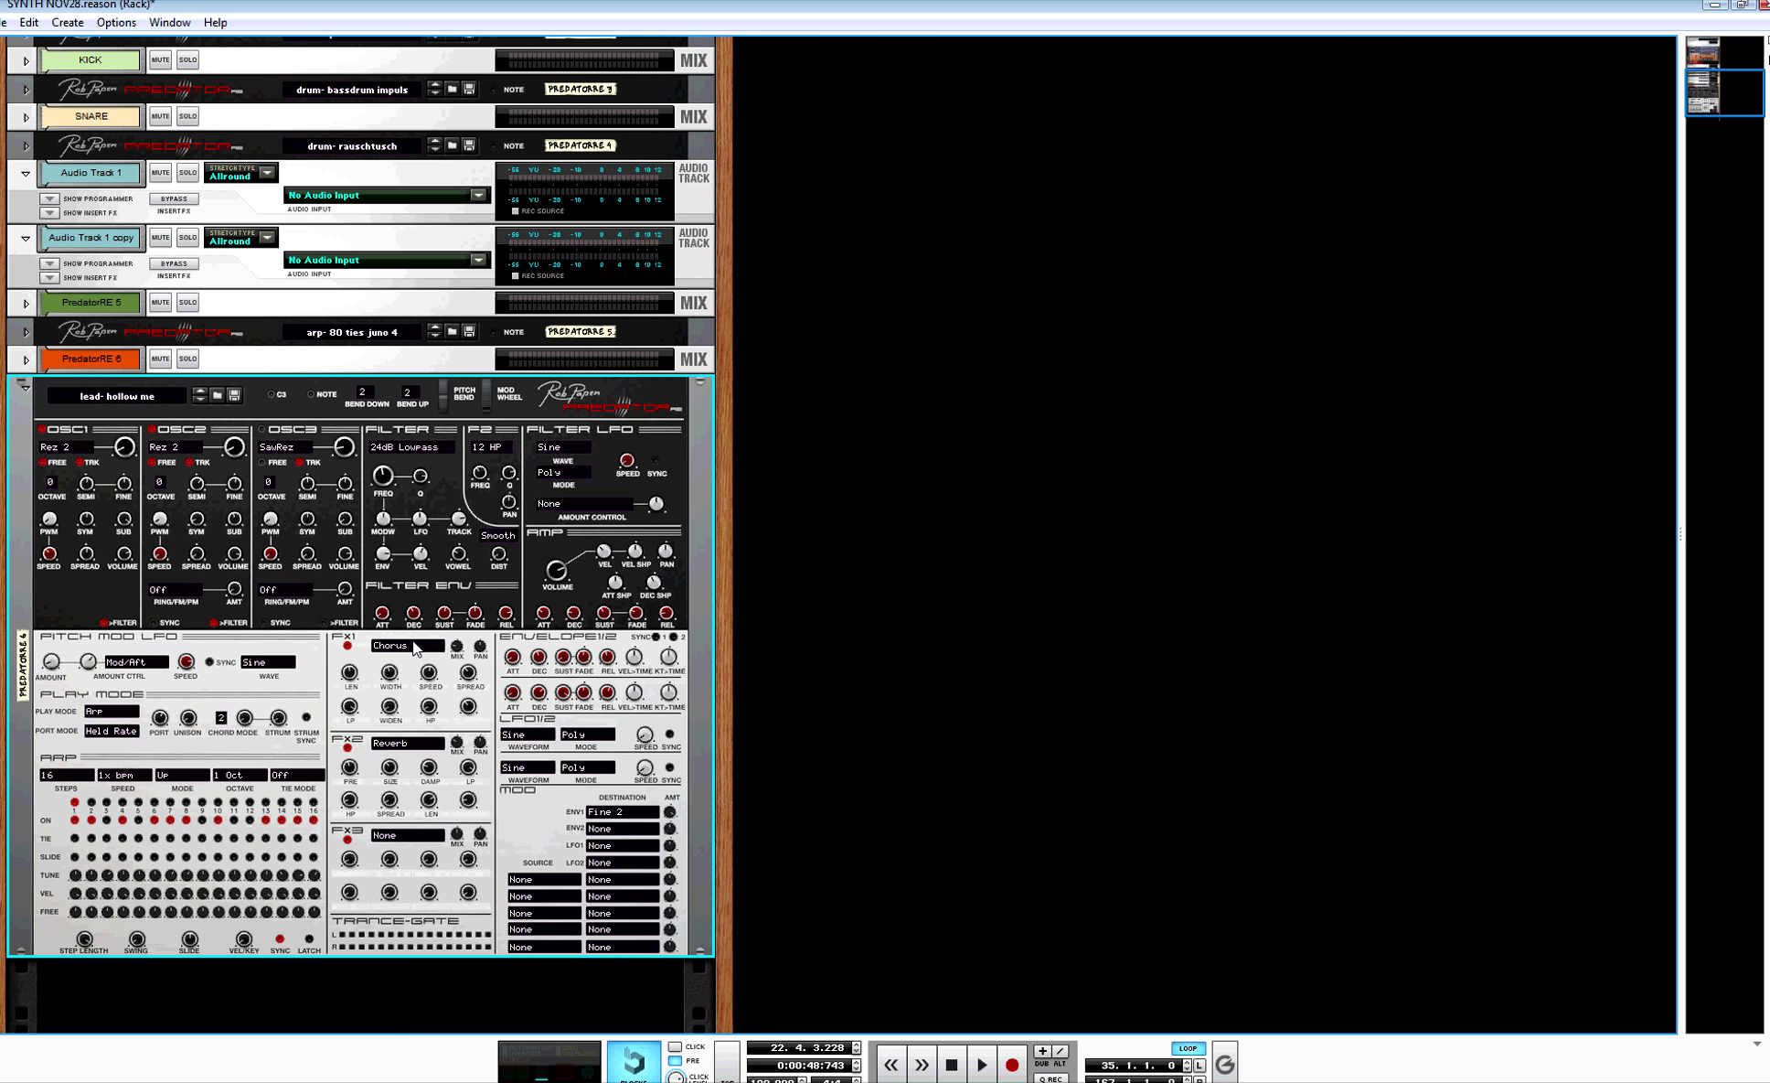
pyautogui.scroll(1, 738, 700)
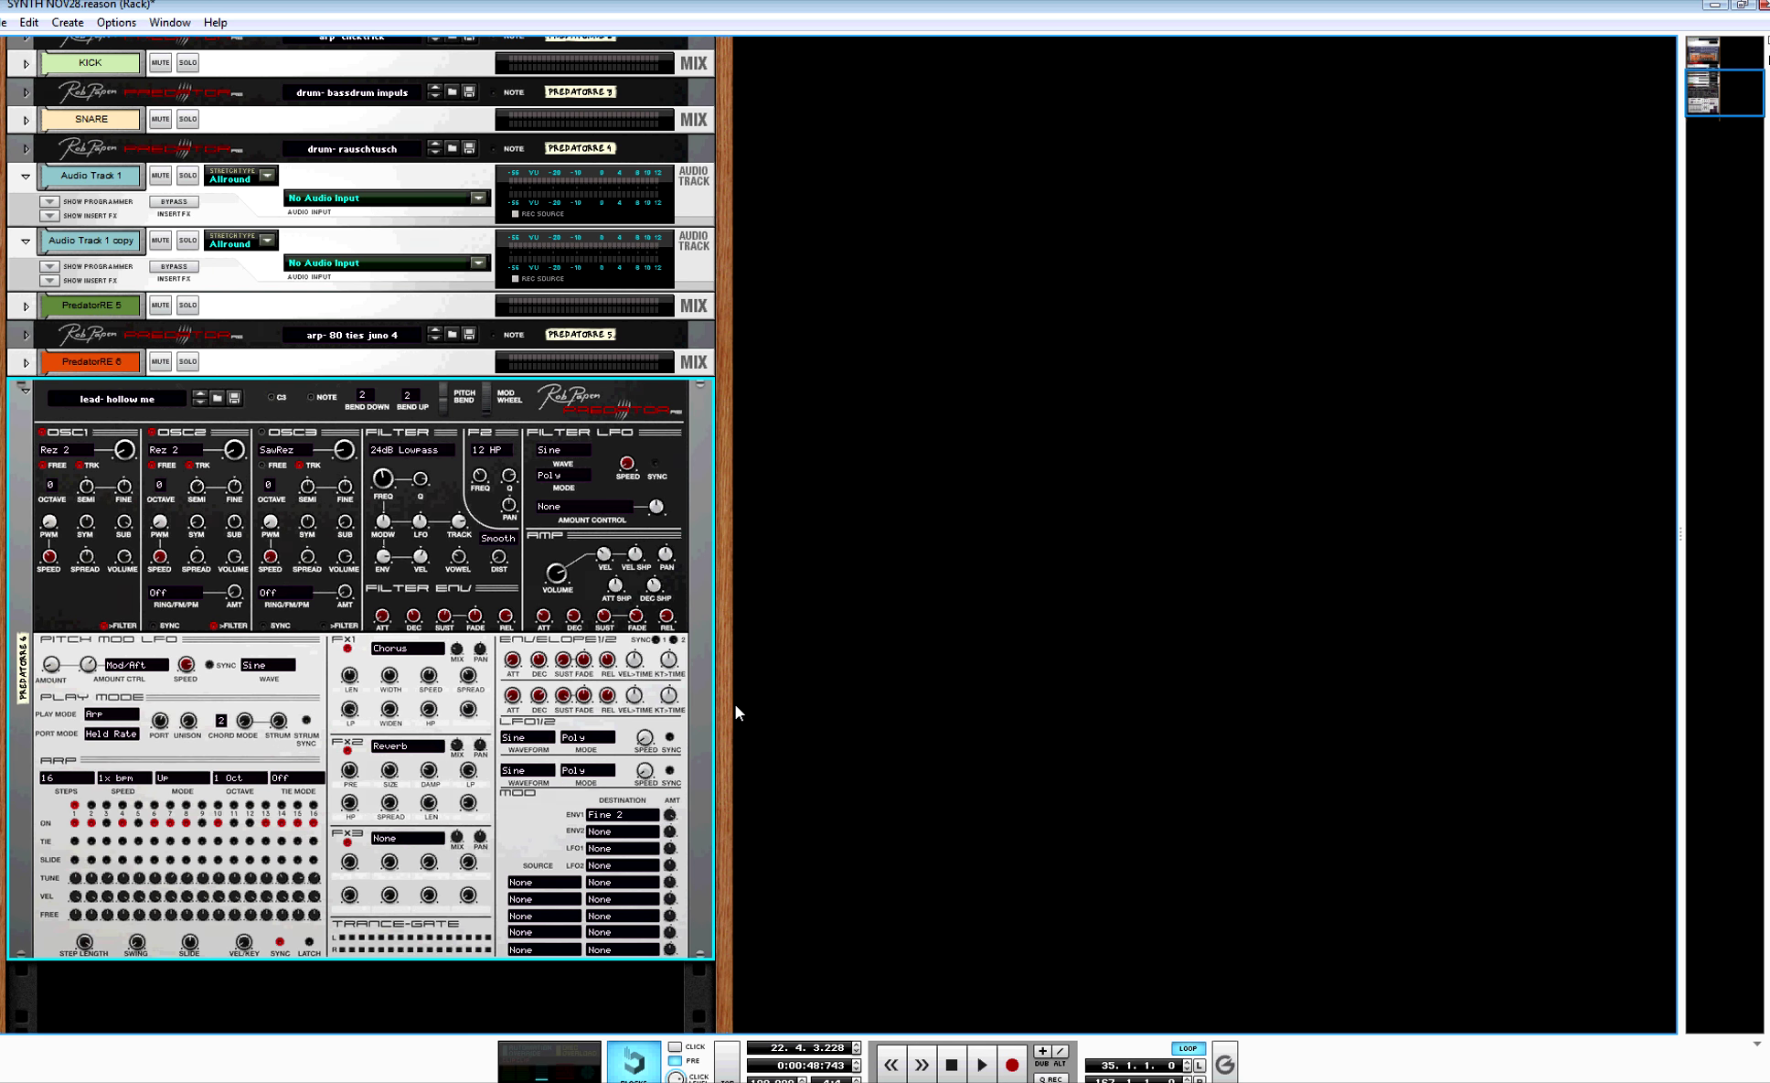
pyautogui.press('Tab')
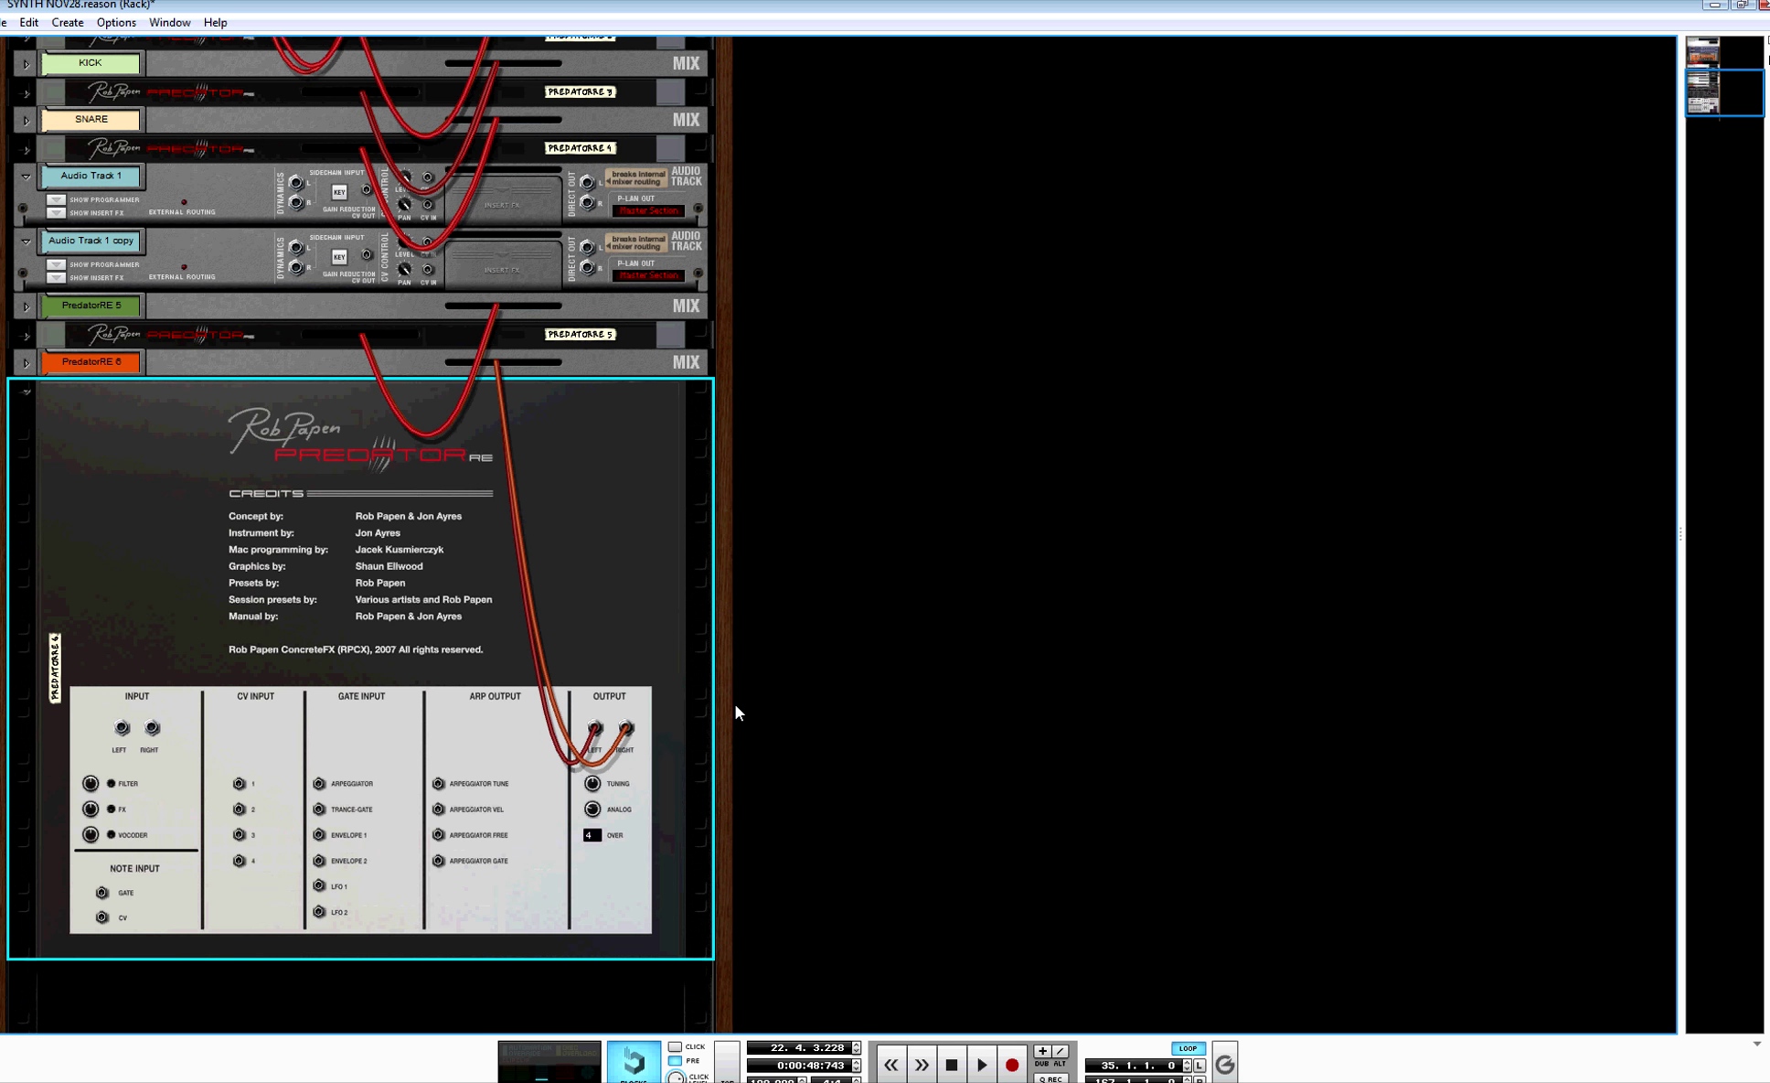
pyautogui.press('Tab')
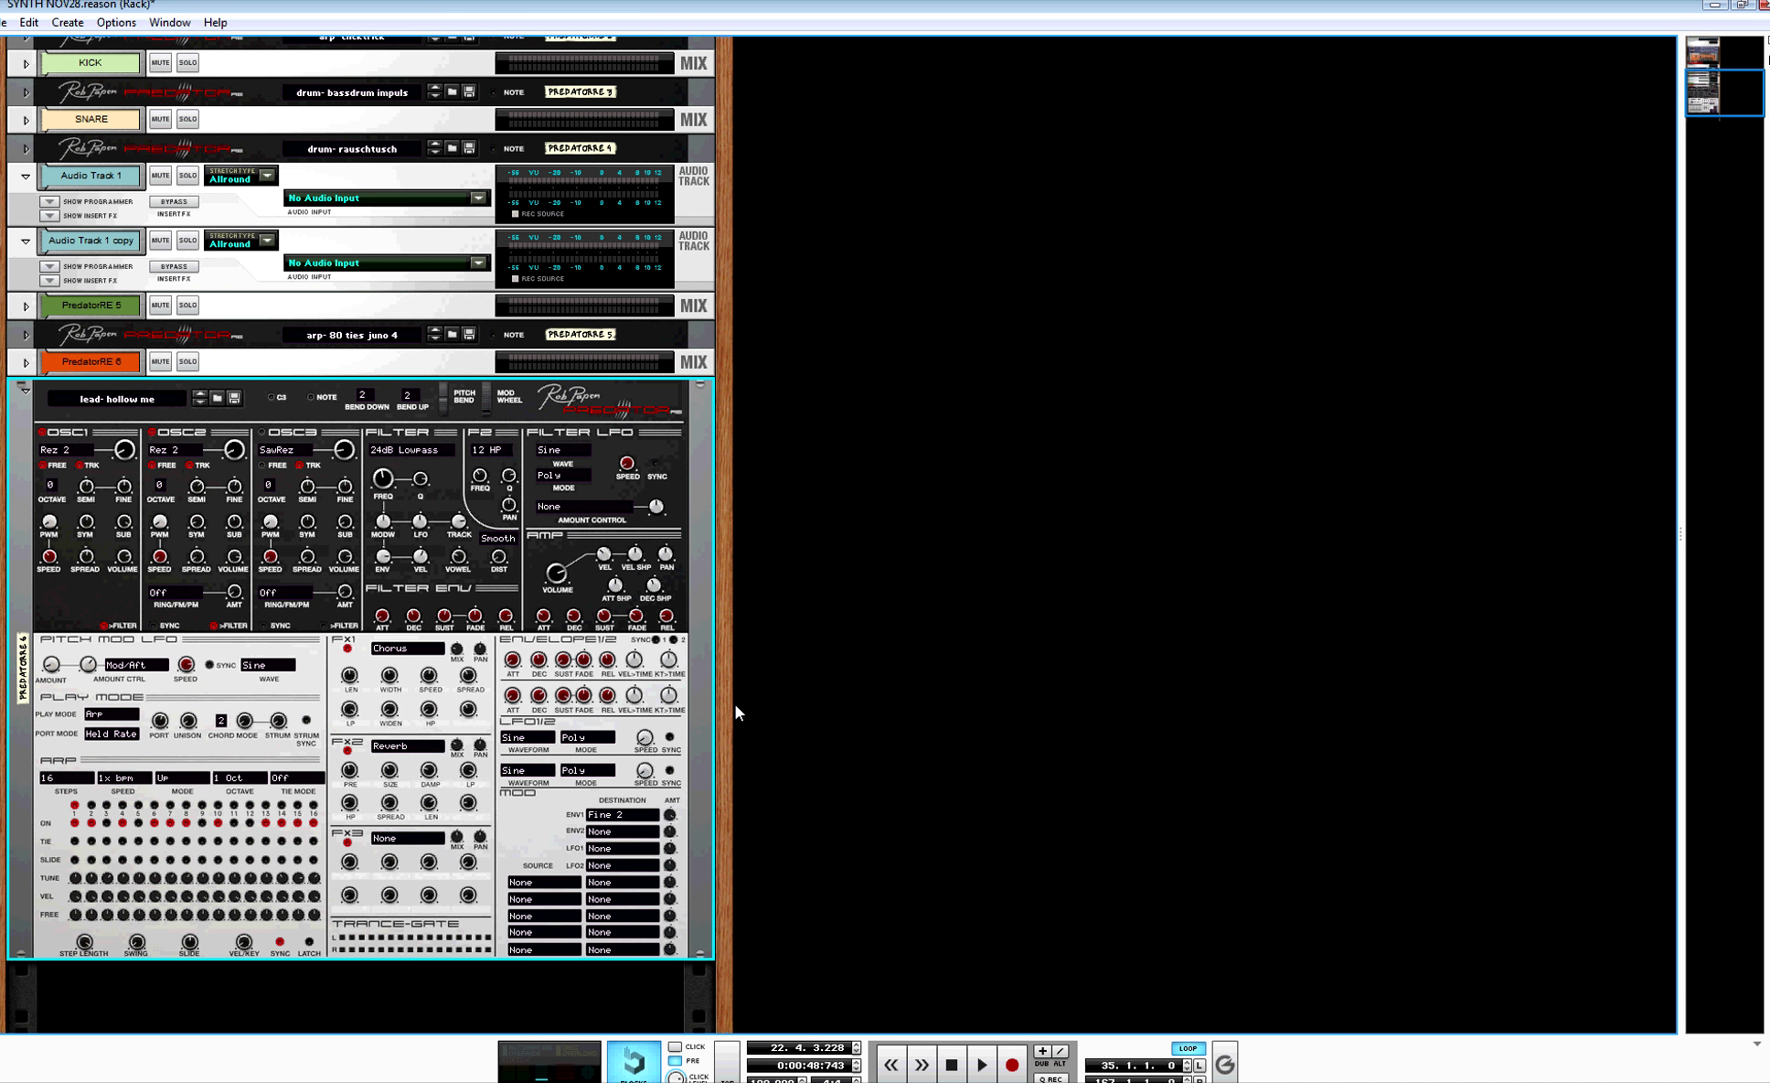
# Step: Switch to EditPad Lite, close it with its open remotemap files, and return to Reason
pyautogui.hotkey('alt', 'Tab')
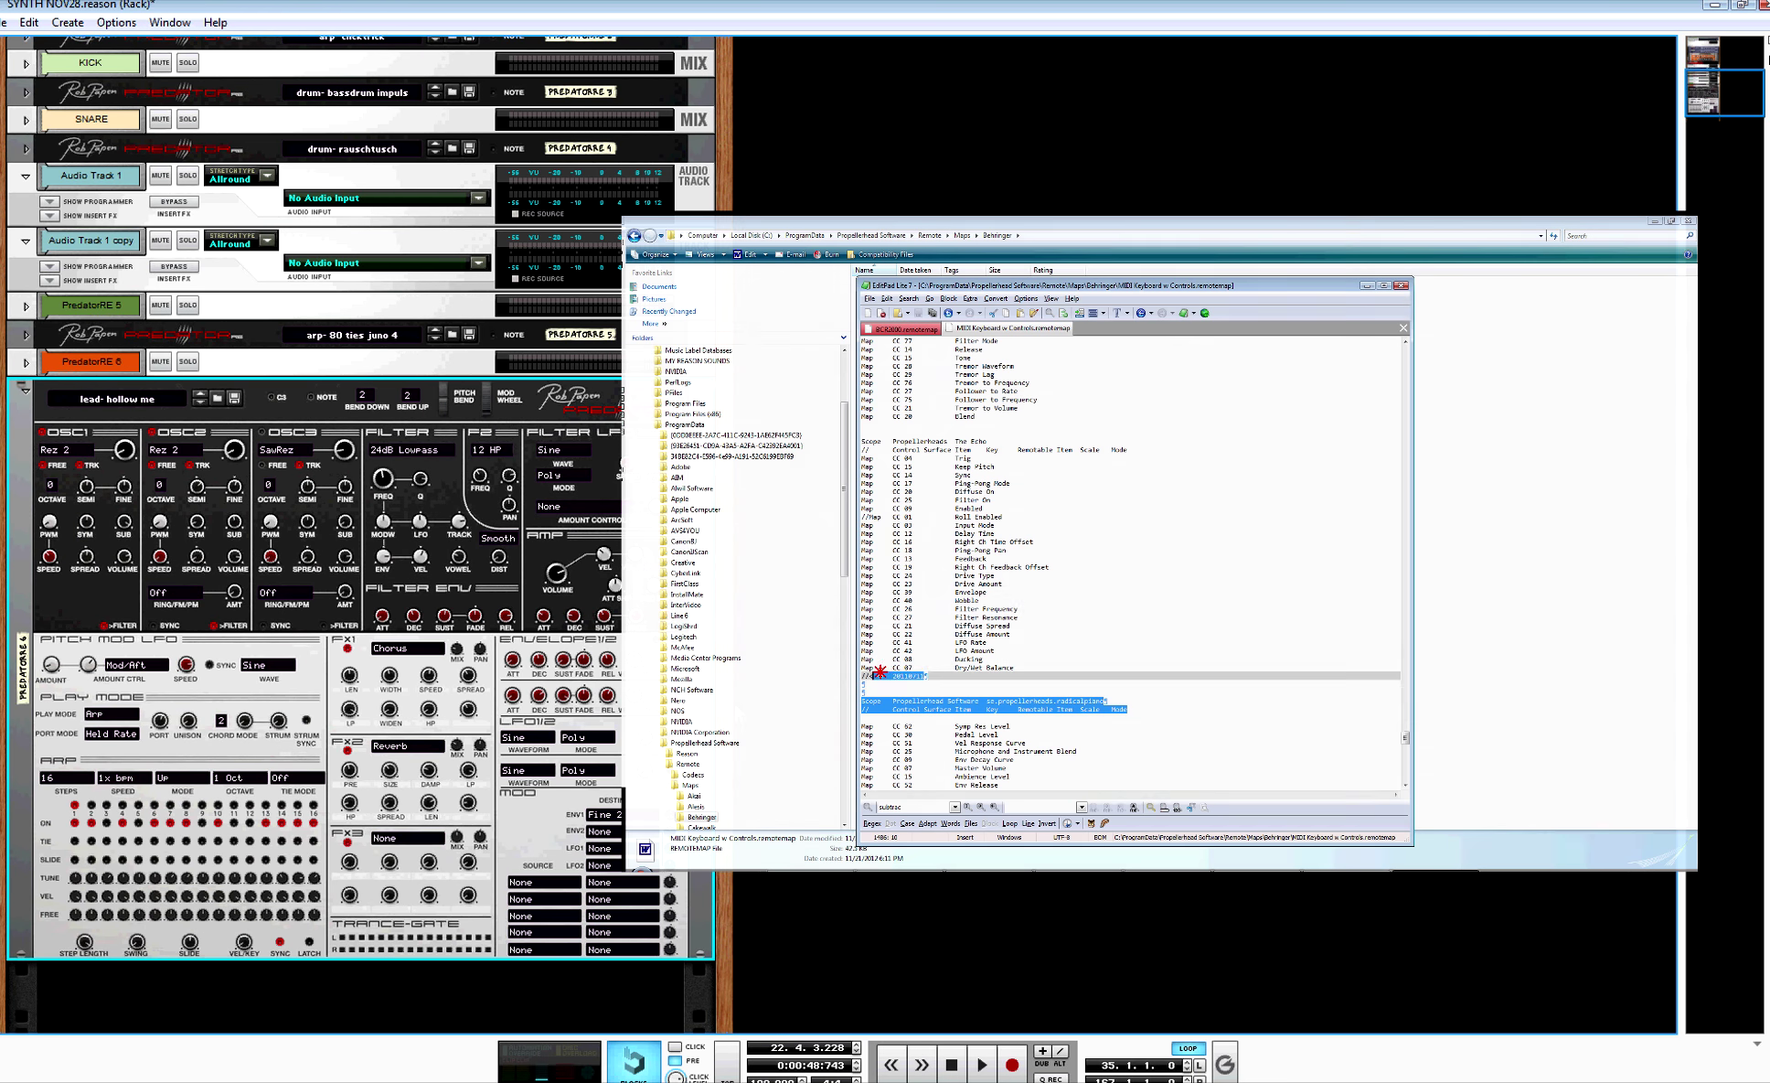
pyautogui.click(1400, 285)
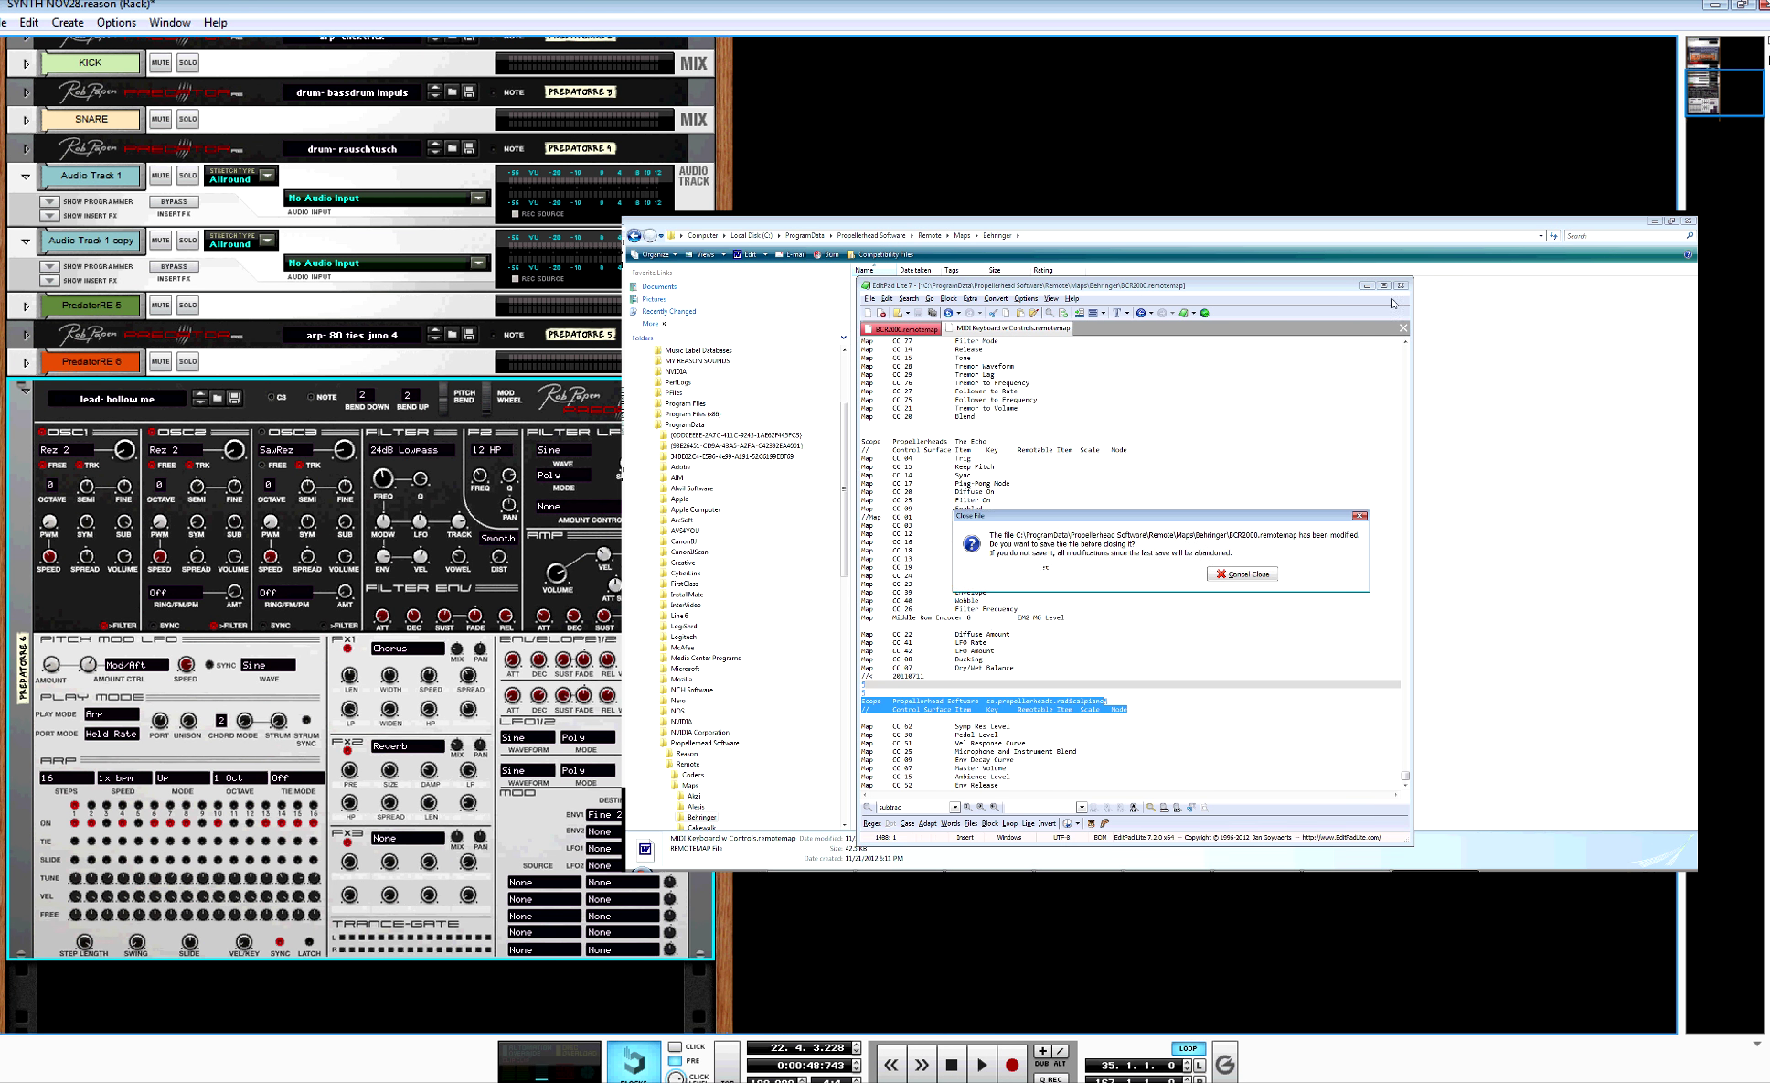
pyautogui.click(1163, 574)
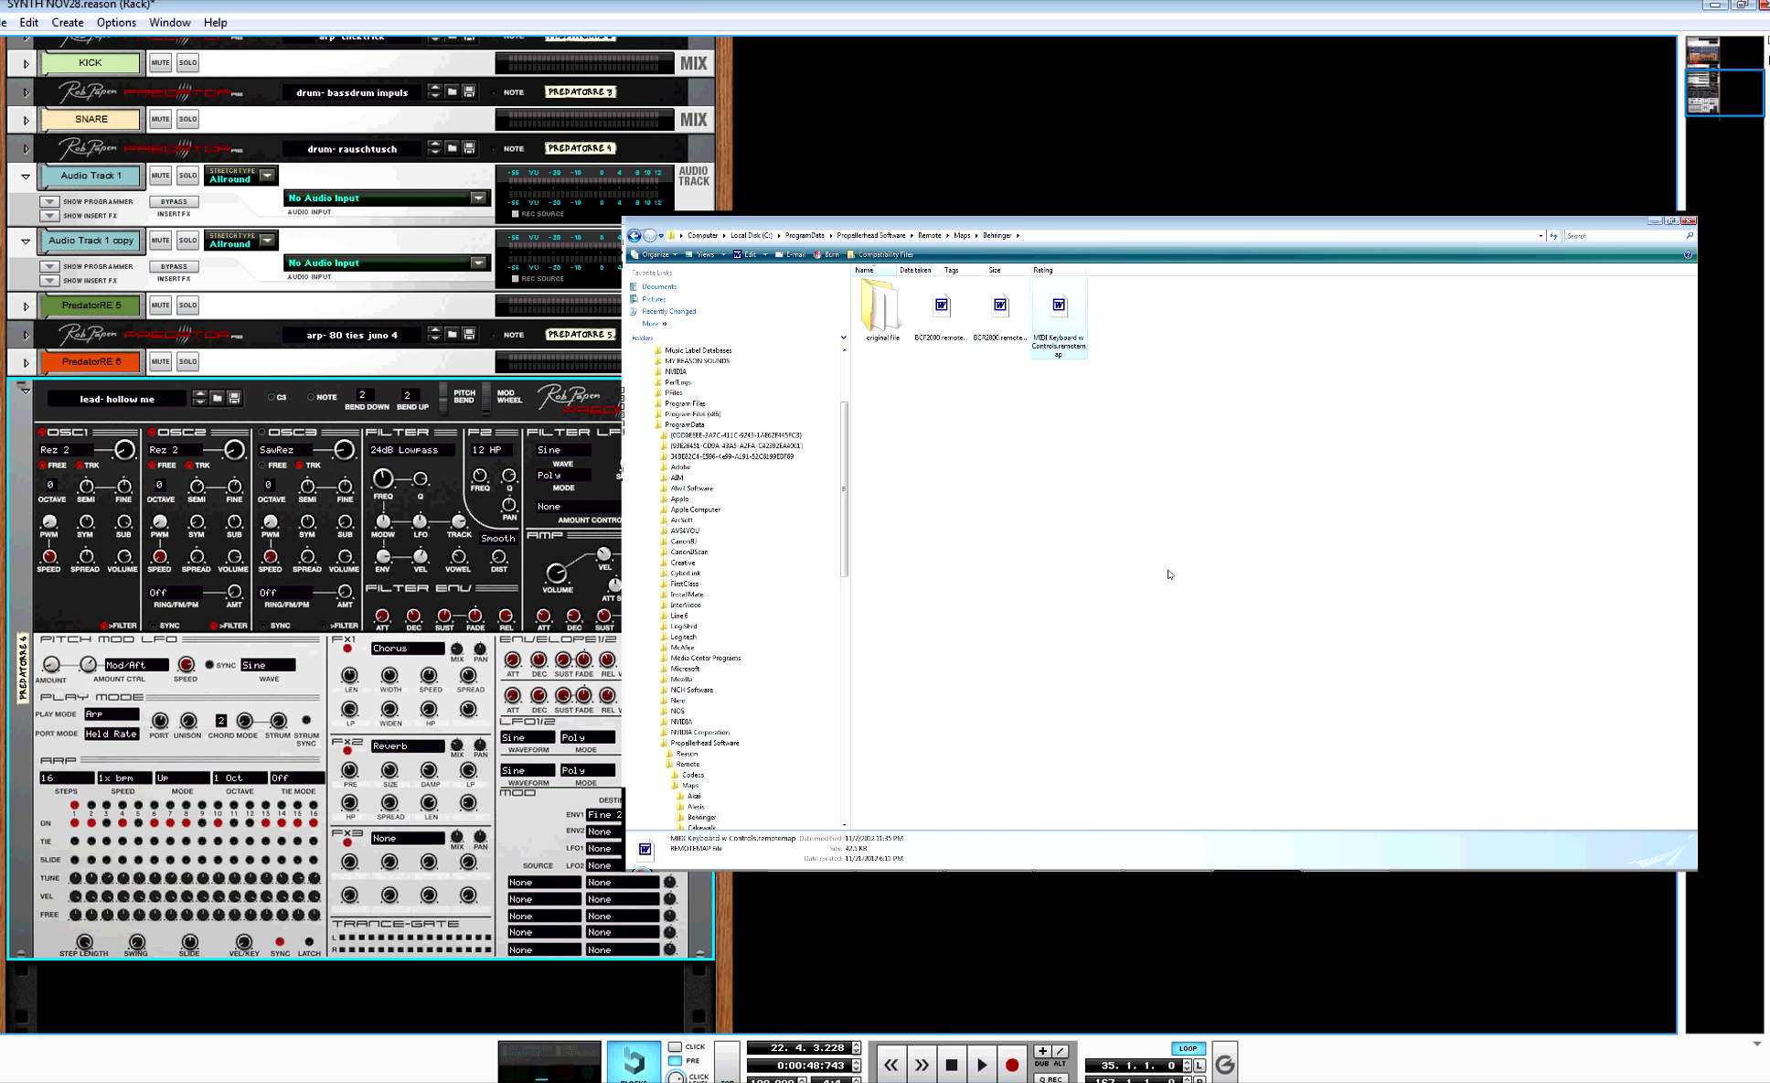
pyautogui.hotkey('alt', 'Tab')
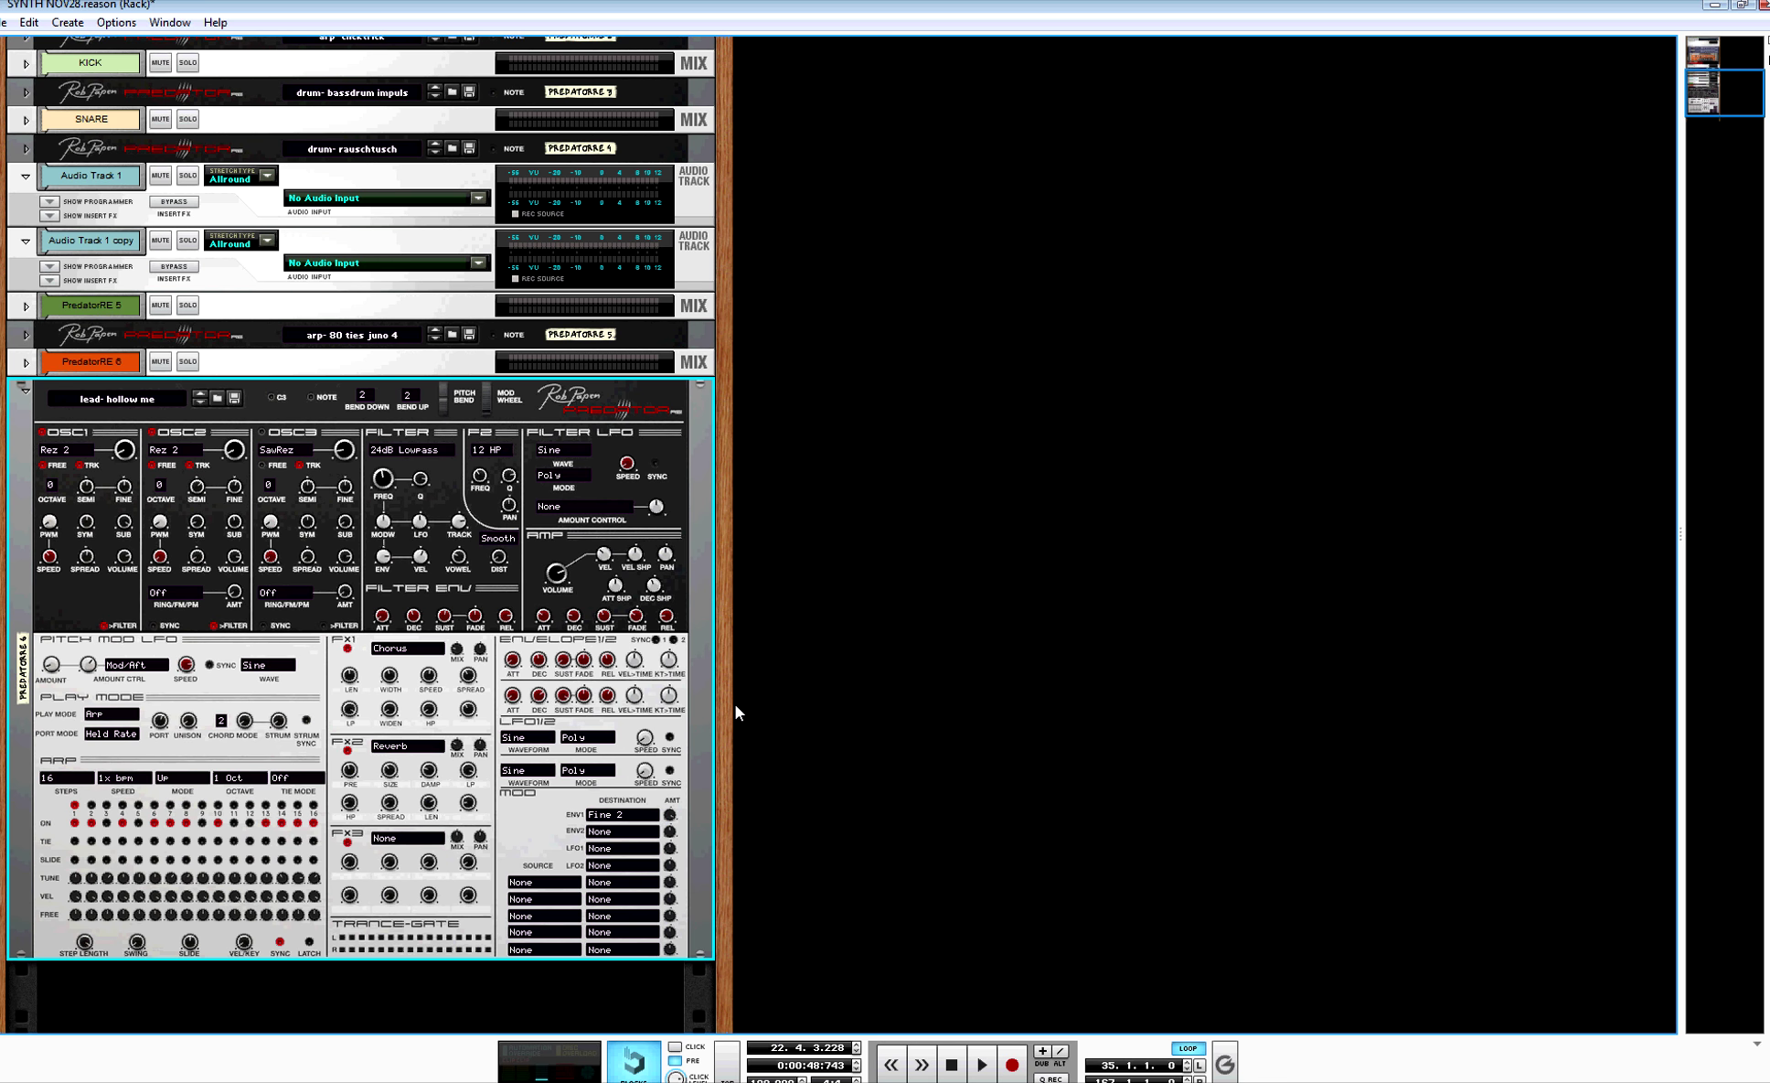